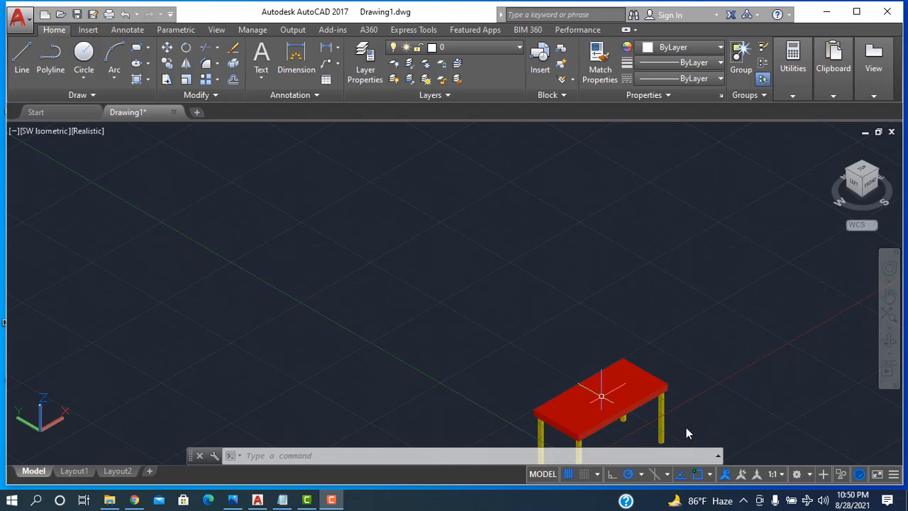
Examine the finished 3D table model, its red top and yellow legs, from near and far
{"action": "scroll", "coordinate": [685, 417], "scroll_direction": "up", "scroll_amount": 3}
{"action": "scroll", "coordinate": [679, 411], "scroll_direction": "down", "scroll_amount": 2}
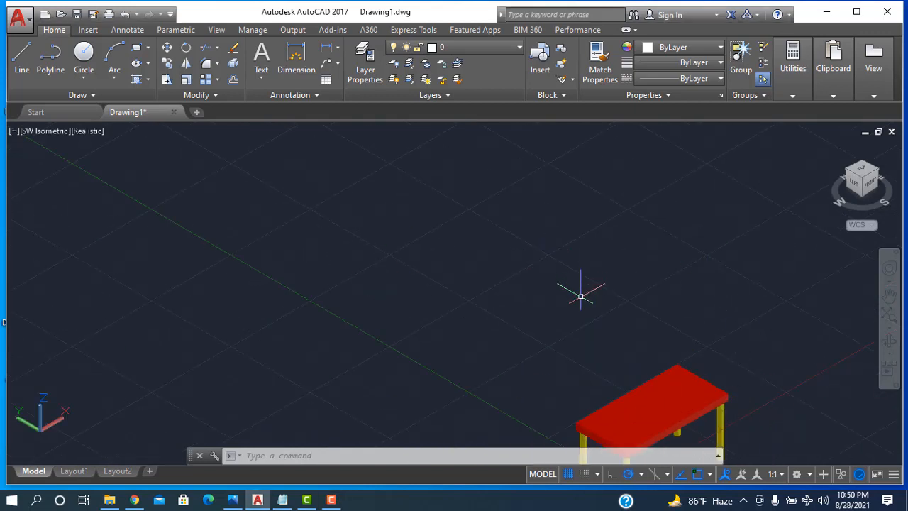
{"action": "key", "text": "Return"}
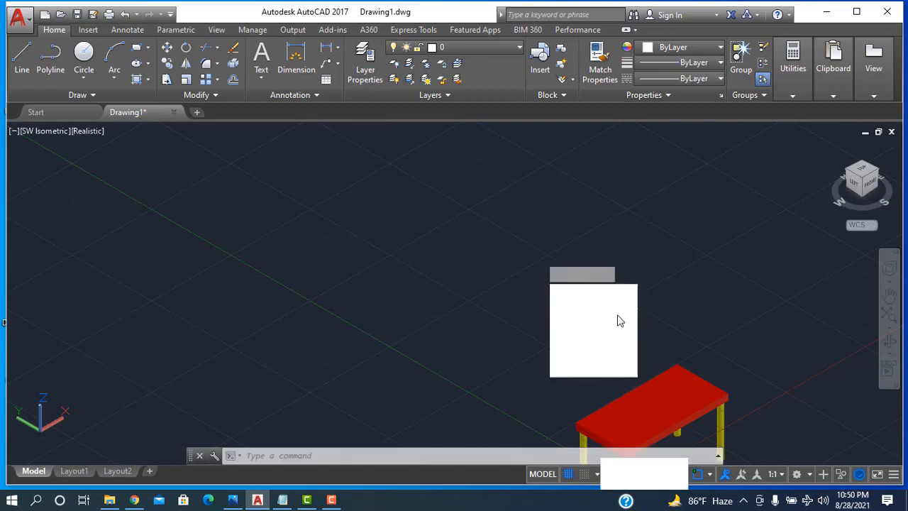
{"action": "key", "text": "Escape"}
{"action": "left_click", "coordinate": [759, 223]}
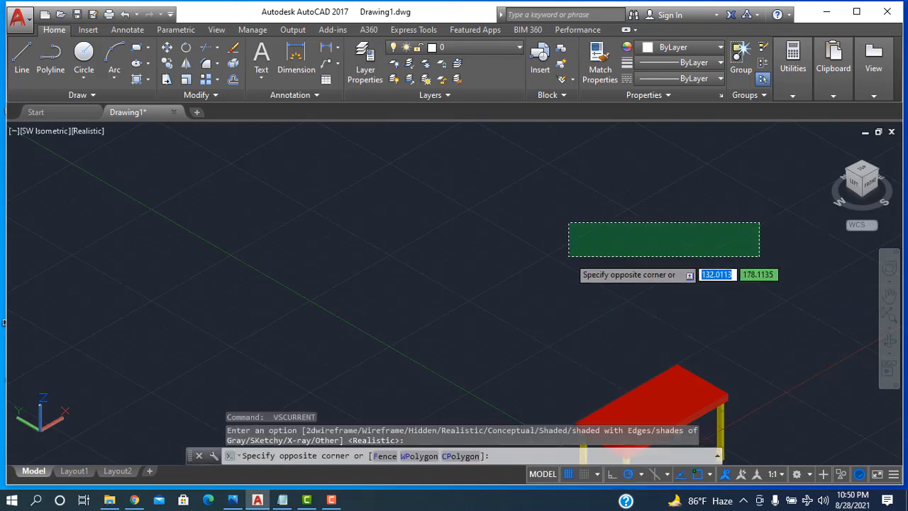
{"action": "left_click", "coordinate": [567, 255]}
{"action": "scroll", "coordinate": [709, 404], "scroll_direction": "up", "scroll_amount": 2}
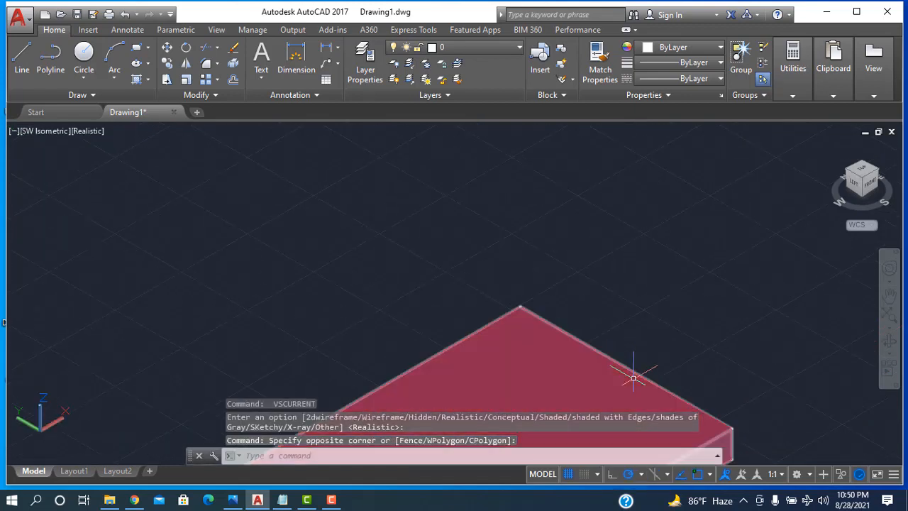
{"action": "scroll", "coordinate": [643, 365], "scroll_direction": "down", "scroll_amount": 5}
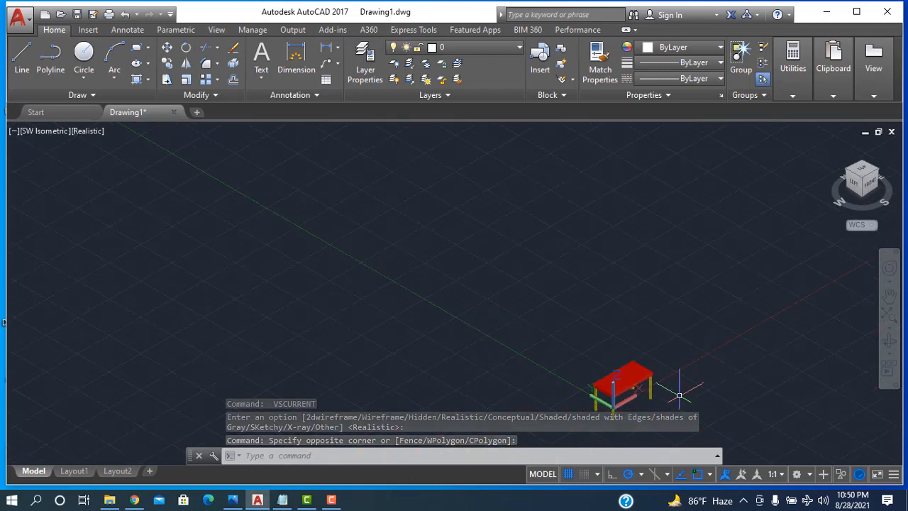
{"action": "scroll", "coordinate": [691, 401], "scroll_direction": "down", "scroll_amount": 2}
{"action": "scroll", "coordinate": [692, 400], "scroll_direction": "up", "scroll_amount": 5}
{"action": "scroll", "coordinate": [619, 404], "scroll_direction": "up", "scroll_amount": 3}
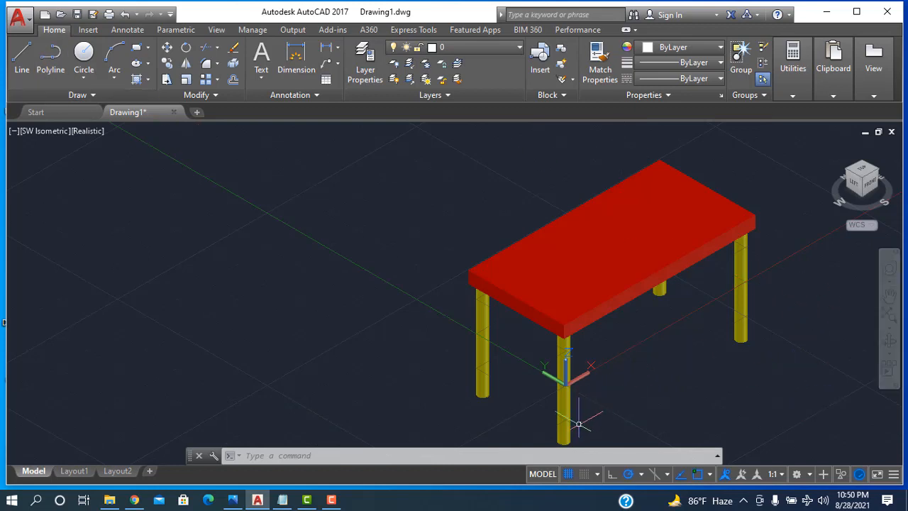
{"action": "scroll", "coordinate": [578, 424], "scroll_direction": "up", "scroll_amount": 2}
{"action": "scroll", "coordinate": [588, 426], "scroll_direction": "down", "scroll_amount": 3}
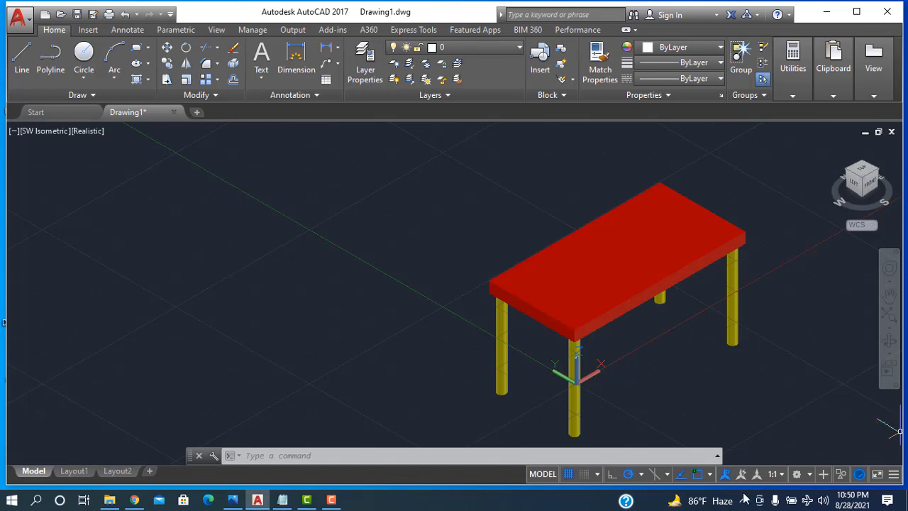
Create a new drawing and draw a rectangle 80 units long and 40 units wide for the tabletop
{"action": "left_click", "coordinate": [197, 113]}
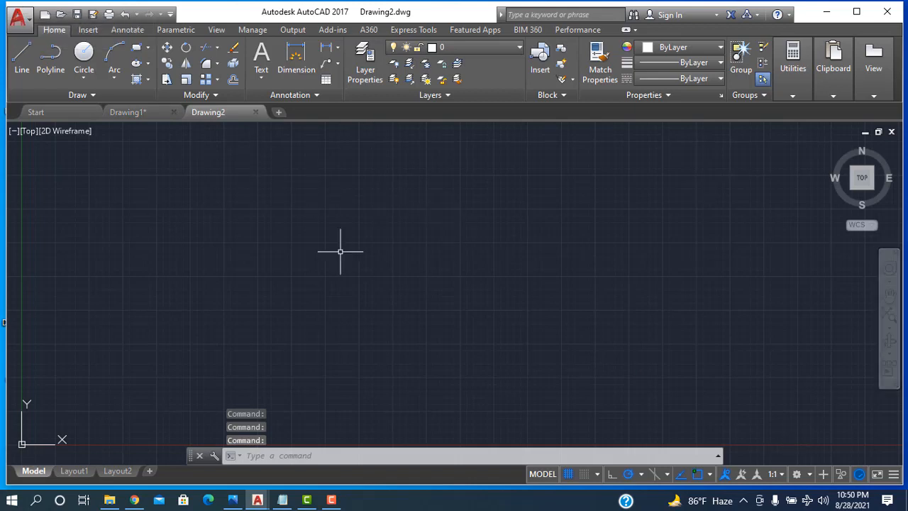
{"action": "left_click", "coordinate": [148, 47]}
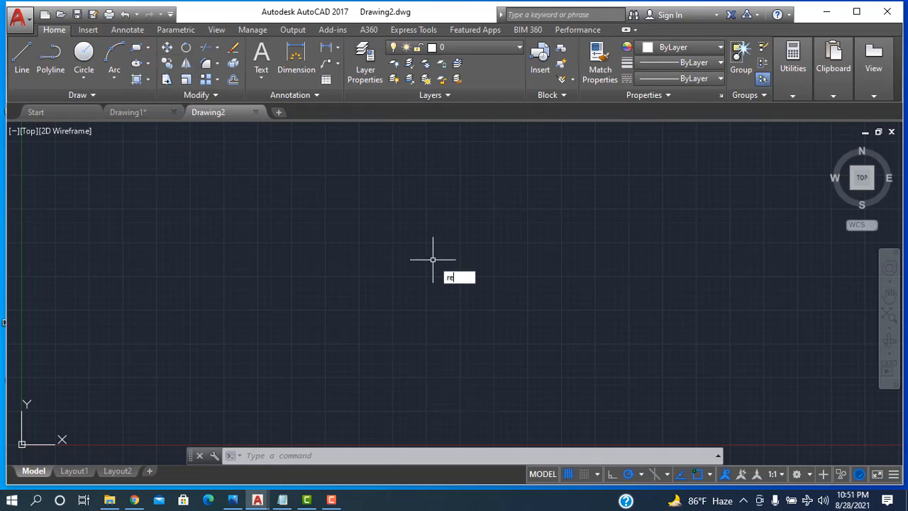
{"action": "key", "text": "Return"}
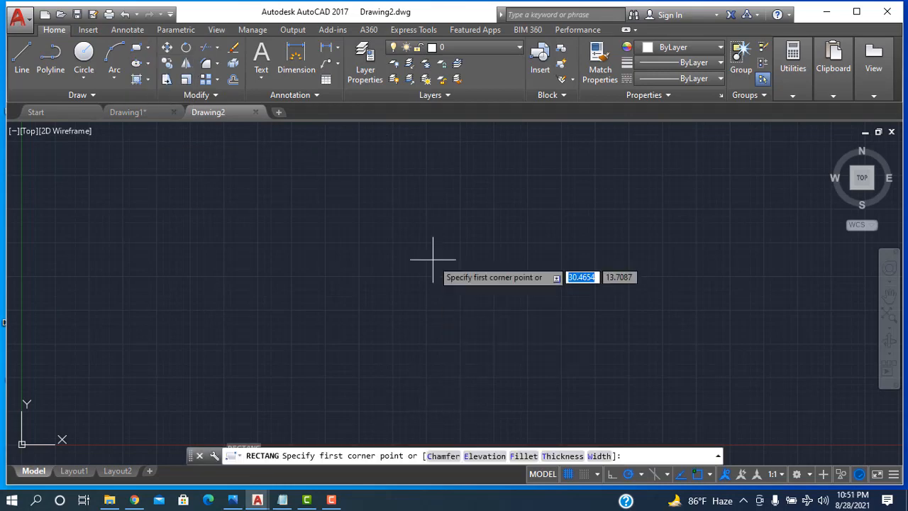
{"action": "left_click", "coordinate": [276, 203]}
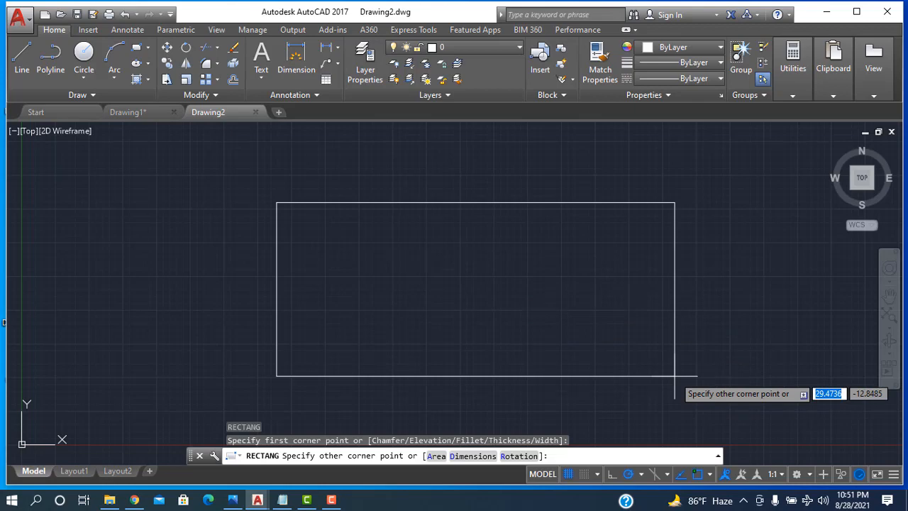
{"action": "key", "text": "BackSpace"}
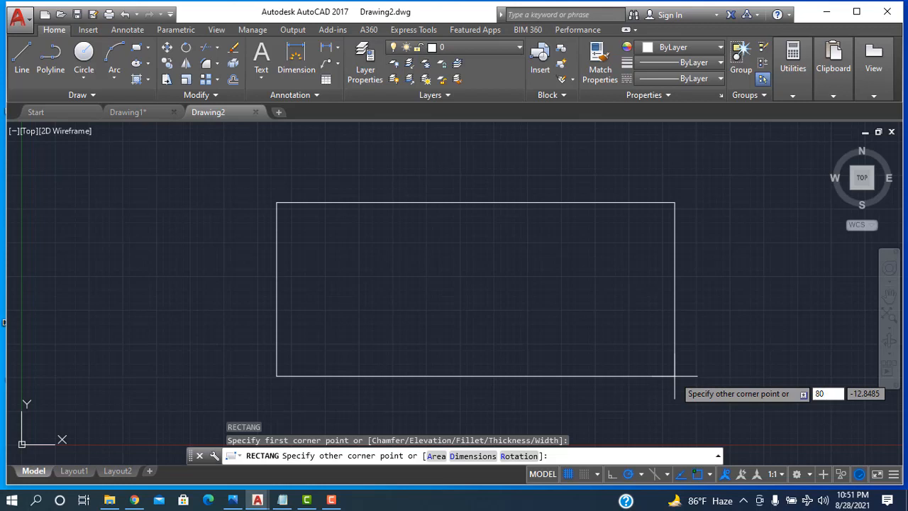
{"action": "type", "text": "80"}
{"action": "key", "text": "Tab"}
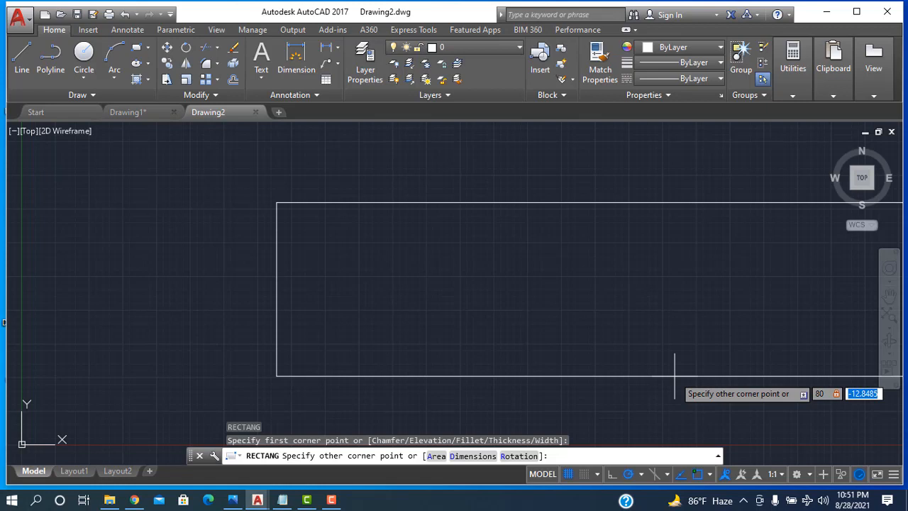
{"action": "type", "text": "40"}
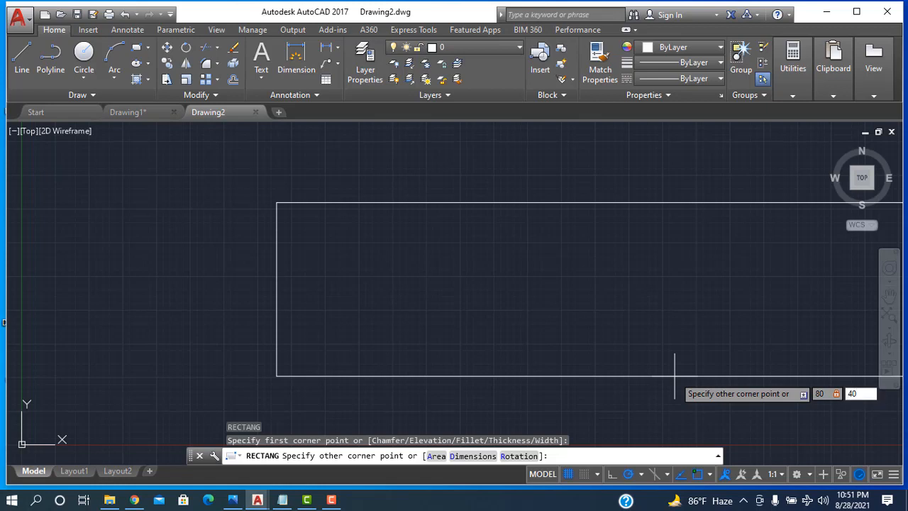
{"action": "key", "text": "Return"}
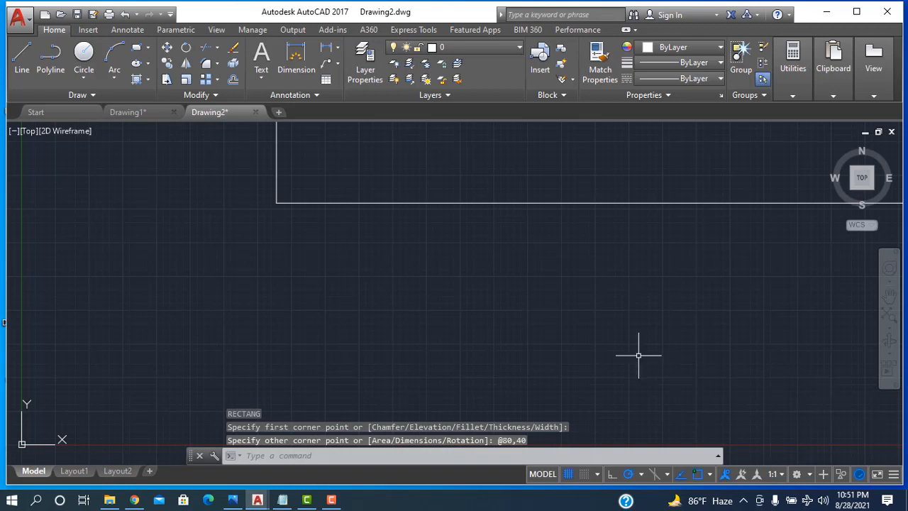
Draw a circle of radius 2 centred 37 units to the left of the rectangle's geometric center
{"action": "scroll", "coordinate": [638, 355], "scroll_direction": "down", "scroll_amount": 5}
{"action": "scroll", "coordinate": [661, 360], "scroll_direction": "up", "scroll_amount": 3}
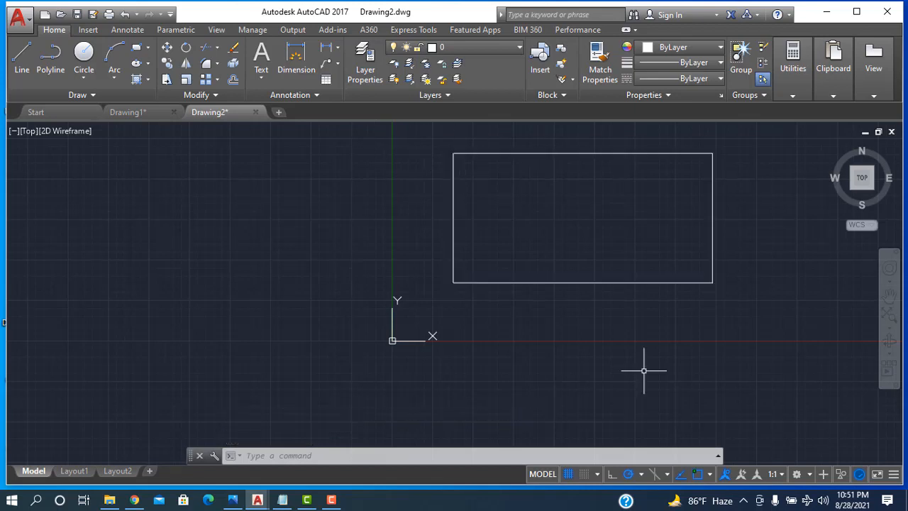
{"action": "left_click", "coordinate": [84, 56]}
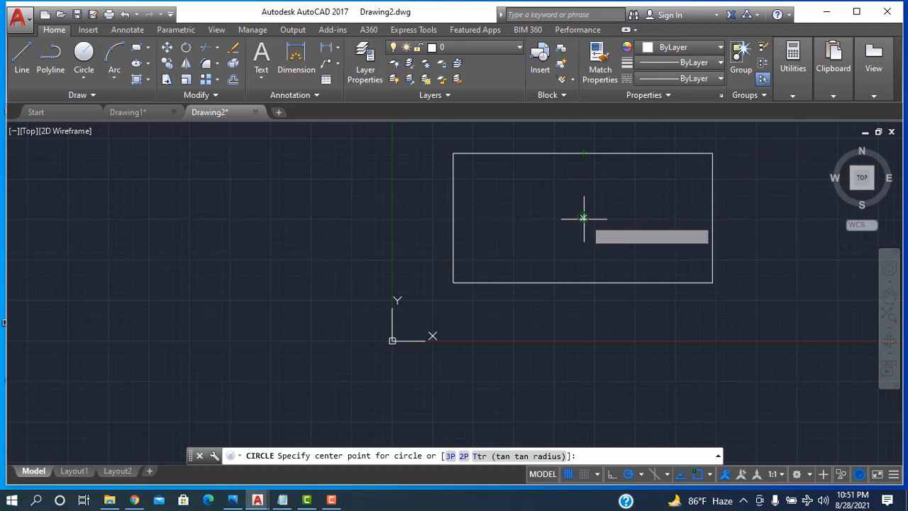
{"action": "key", "text": "Escape"}
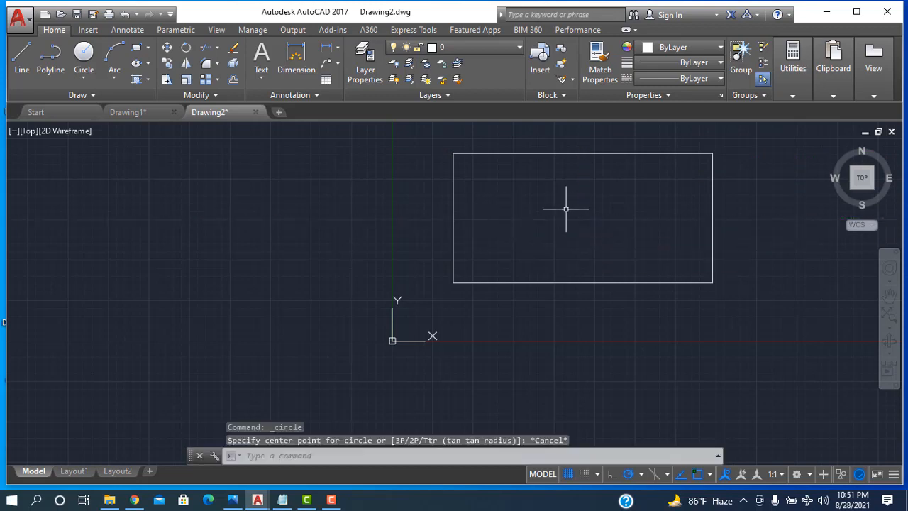
{"action": "left_click", "coordinate": [84, 56]}
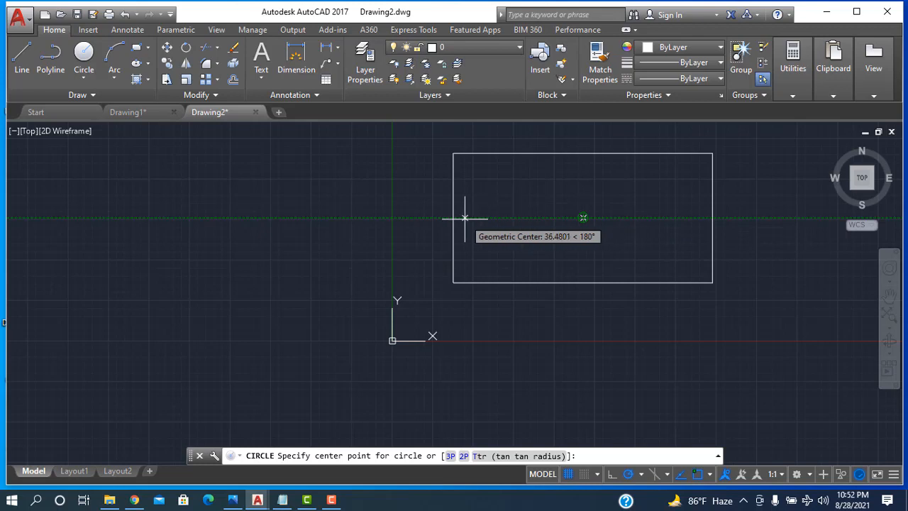
{"action": "type", "text": "37"}
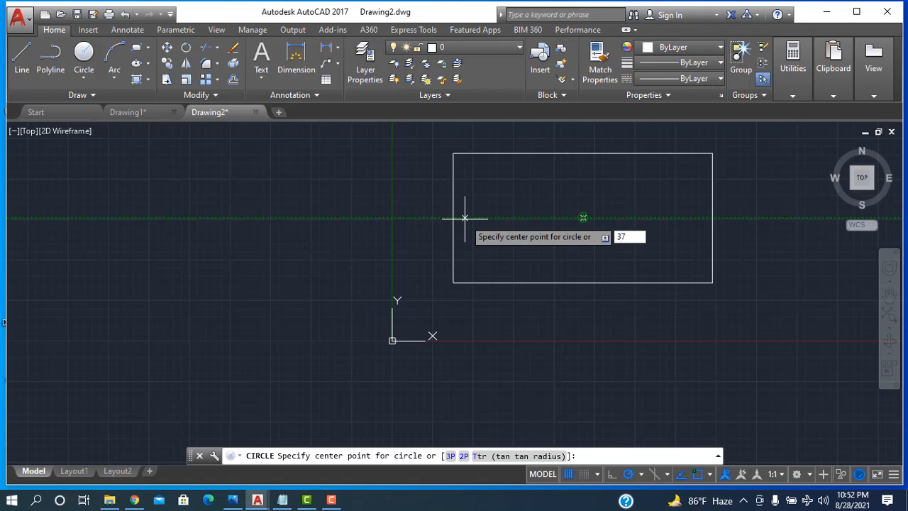
{"action": "key", "text": "Return"}
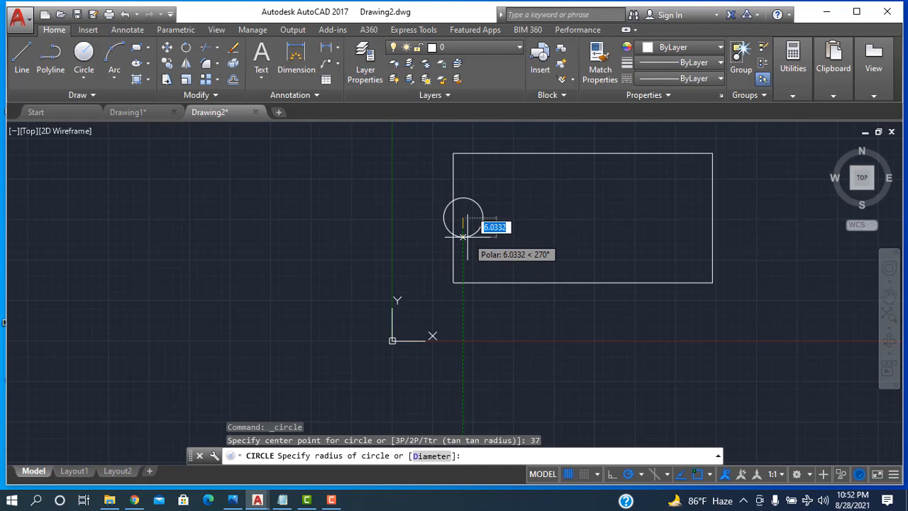
{"action": "type", "text": "2"}
{"action": "key", "text": "Return"}
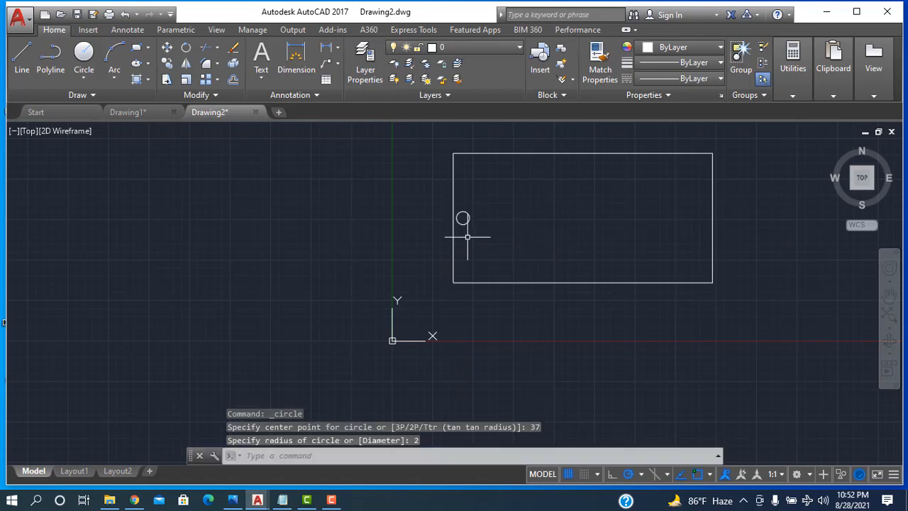
Draw a 17-unit vertical line upward from the center of the small circle
{"action": "scroll", "coordinate": [478, 236], "scroll_direction": "up", "scroll_amount": 2}
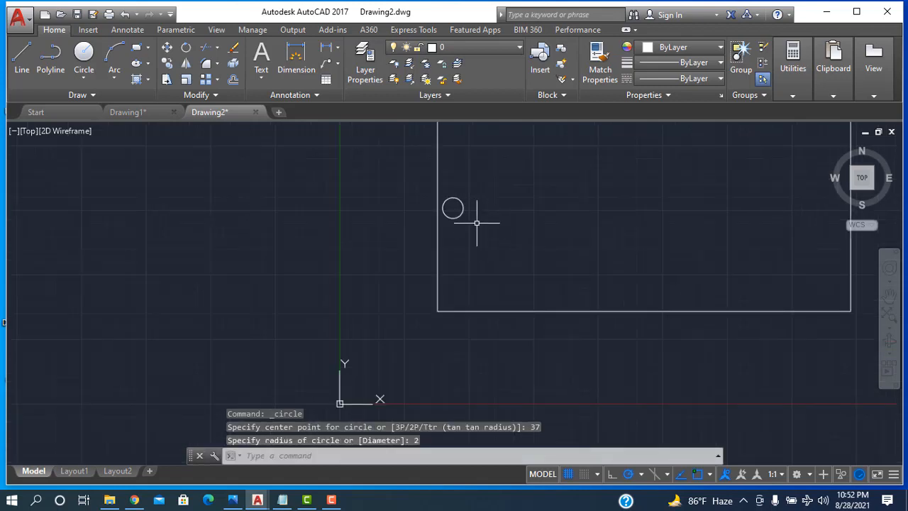
{"action": "scroll", "coordinate": [544, 257], "scroll_direction": "down", "scroll_amount": 2}
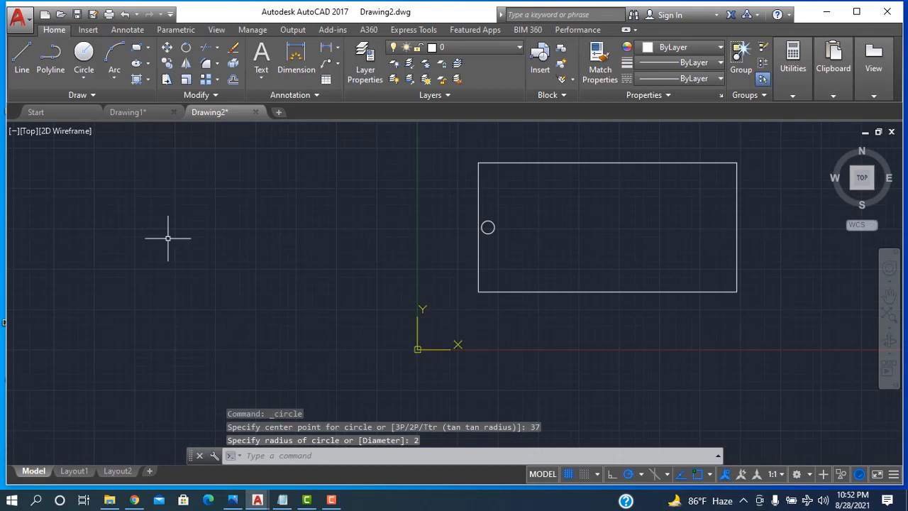
{"action": "left_click", "coordinate": [22, 57]}
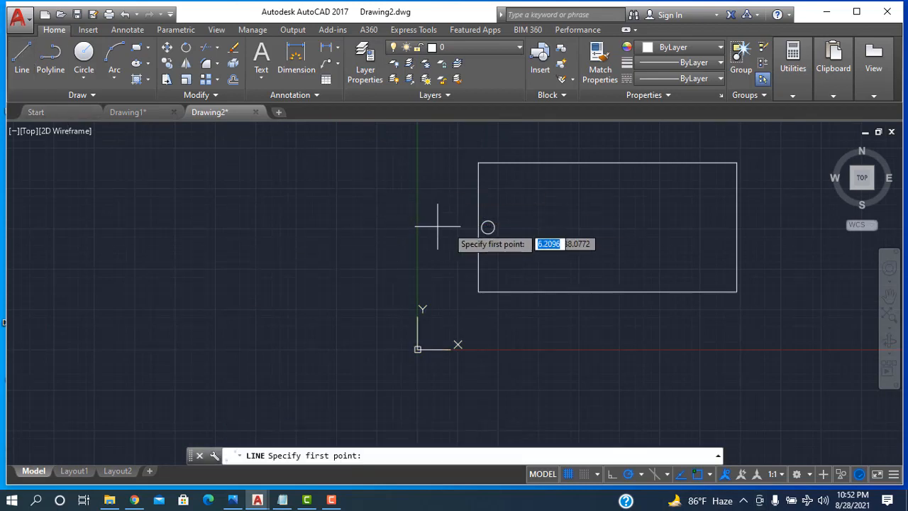
{"action": "left_click", "coordinate": [487, 227]}
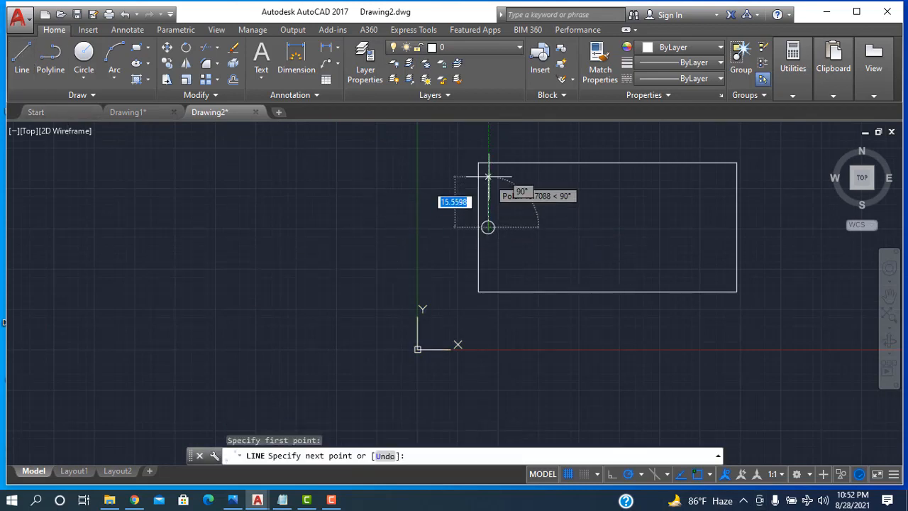
{"action": "type", "text": "17"}
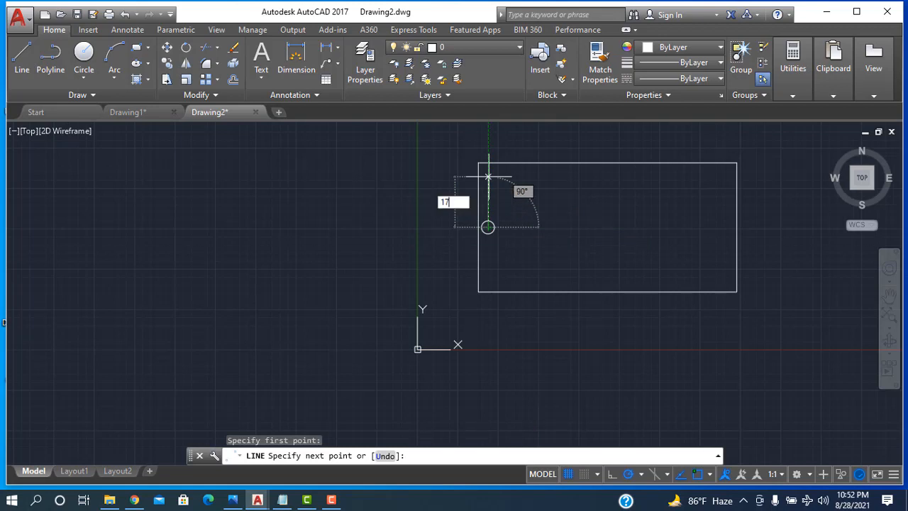
{"action": "key", "text": "Return"}
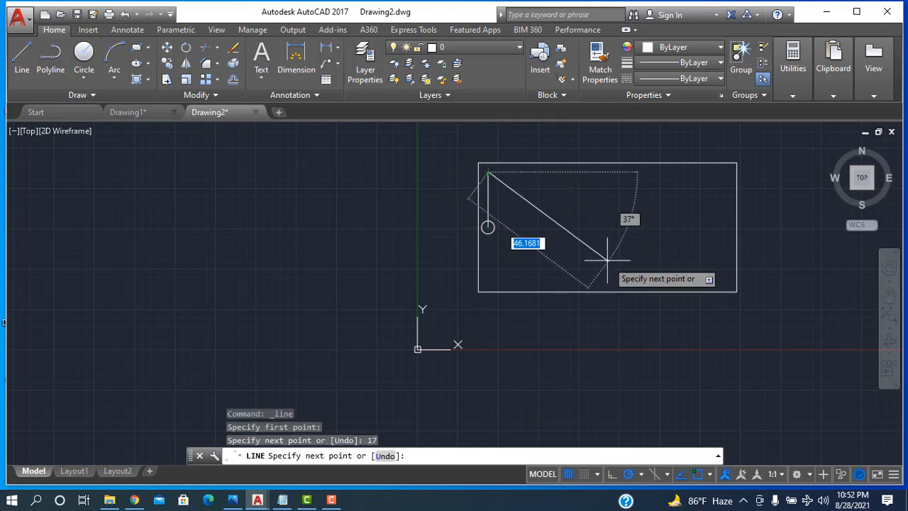
{"action": "right_click", "coordinate": [607, 238]}
{"action": "left_click", "coordinate": [624, 247]}
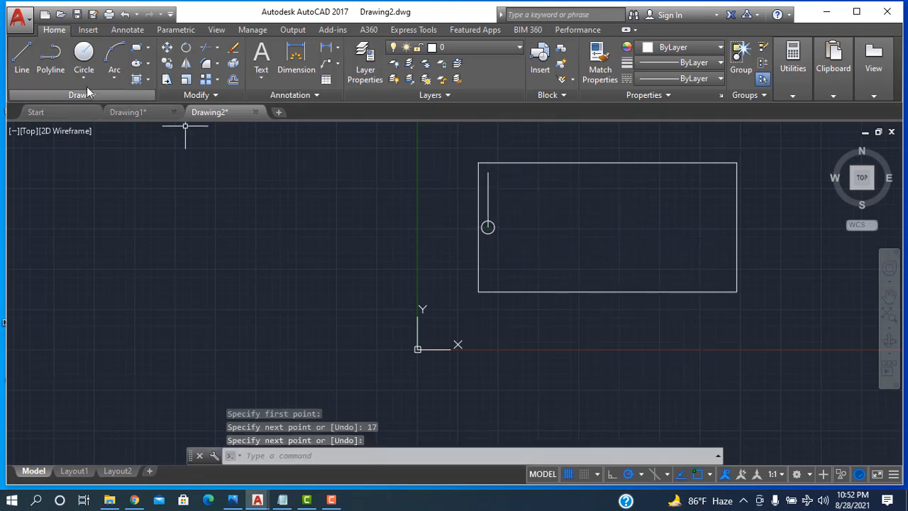
Draw a 17-unit vertical line downward from the center of the small circle
{"action": "left_click", "coordinate": [22, 57]}
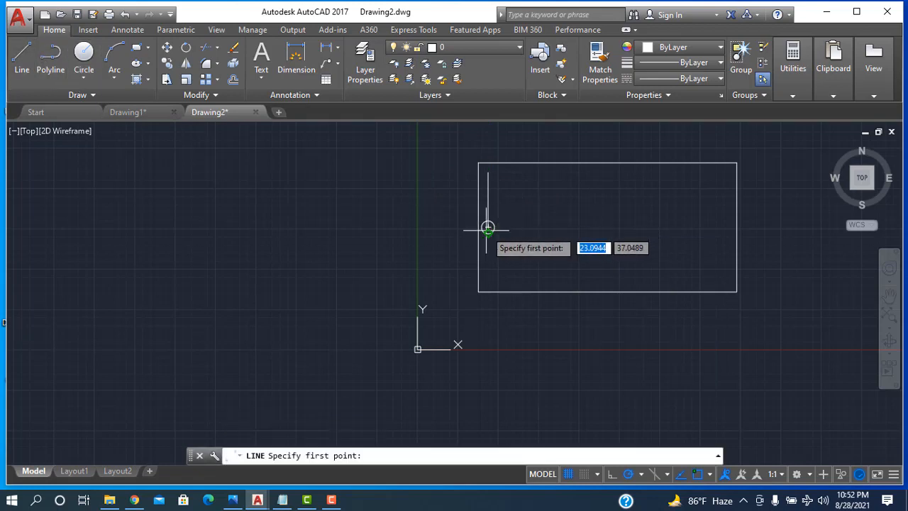
{"action": "left_click", "coordinate": [488, 227]}
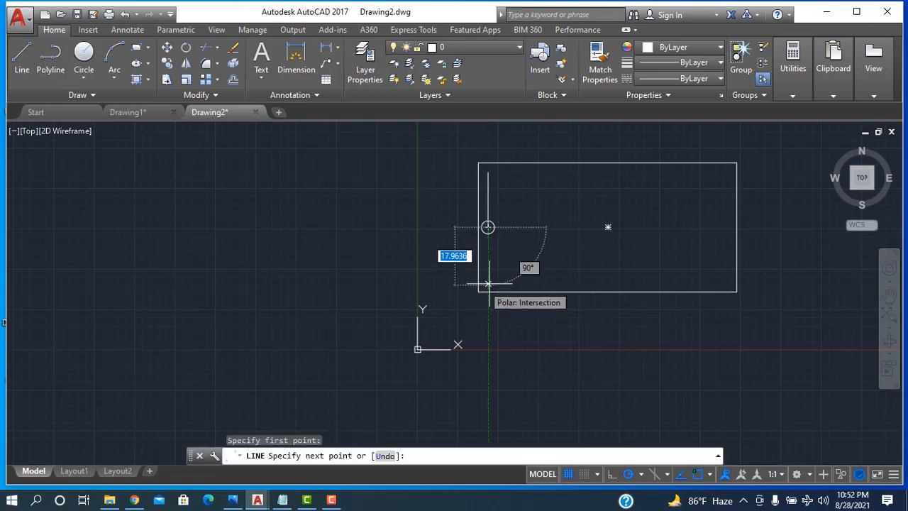
{"action": "type", "text": "17"}
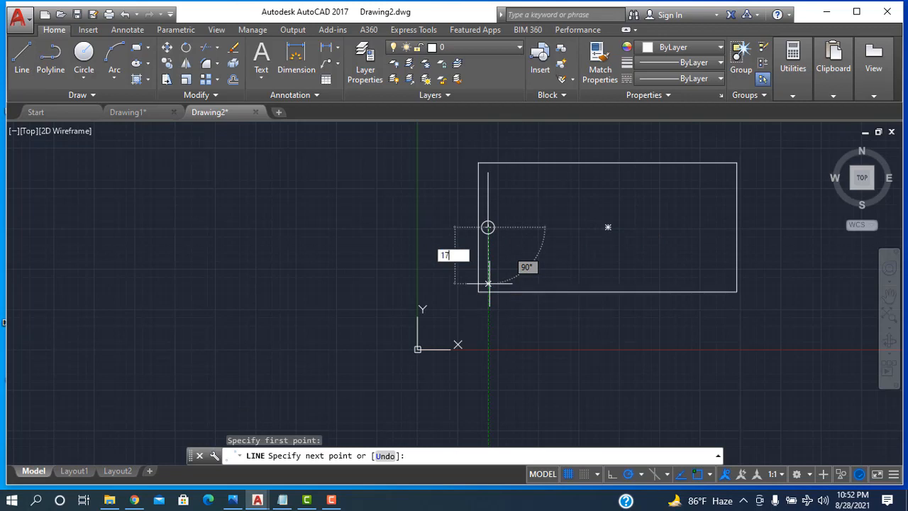
{"action": "key", "text": "Return"}
{"action": "right_click", "coordinate": [590, 230]}
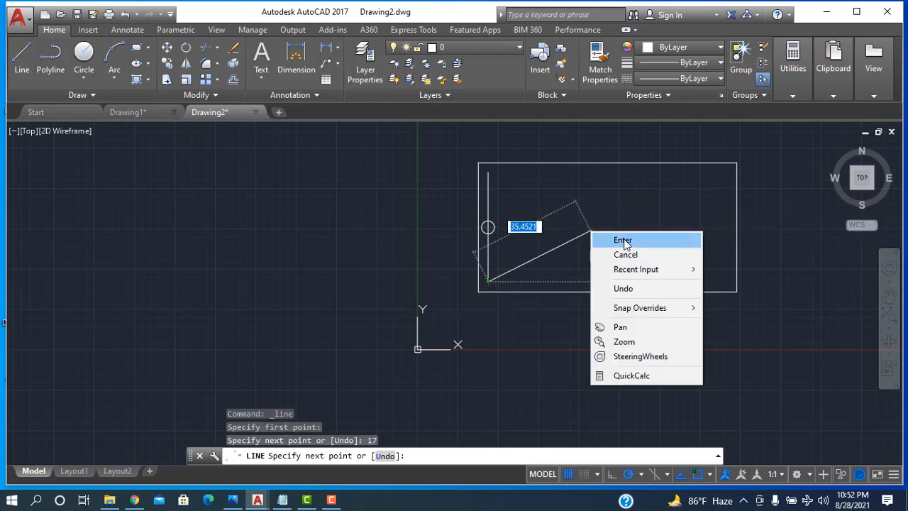
{"action": "left_click", "coordinate": [611, 239]}
Draw a circle of radius 2 centred on the upper end of the vertical line
{"action": "left_click", "coordinate": [89, 61]}
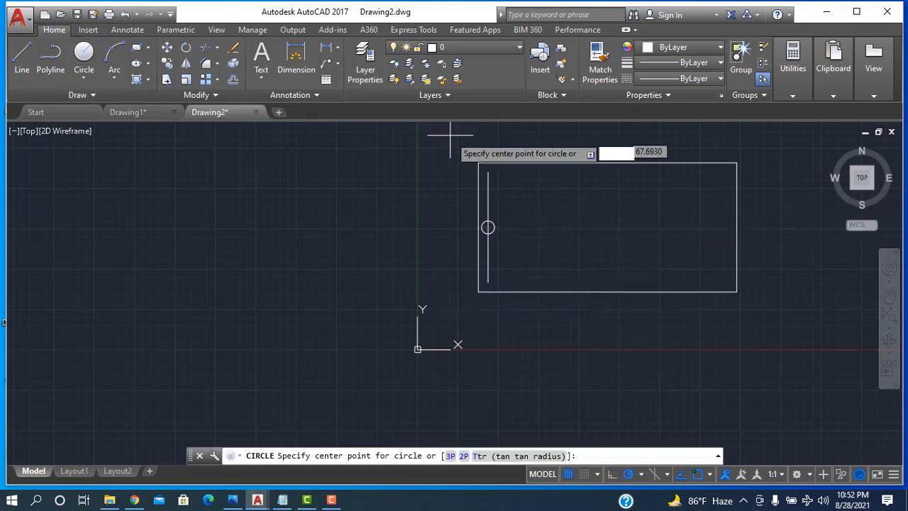
{"action": "left_click", "coordinate": [488, 171]}
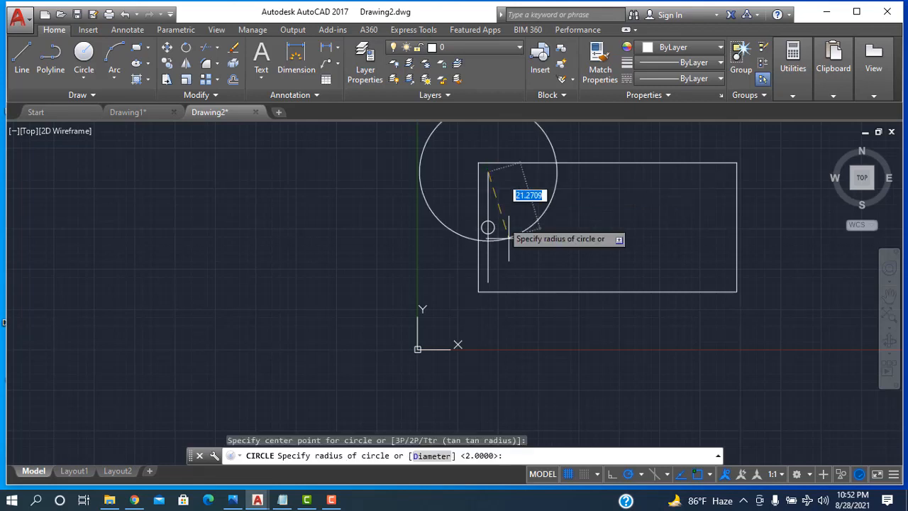
{"action": "type", "text": "2"}
{"action": "key", "text": "Return"}
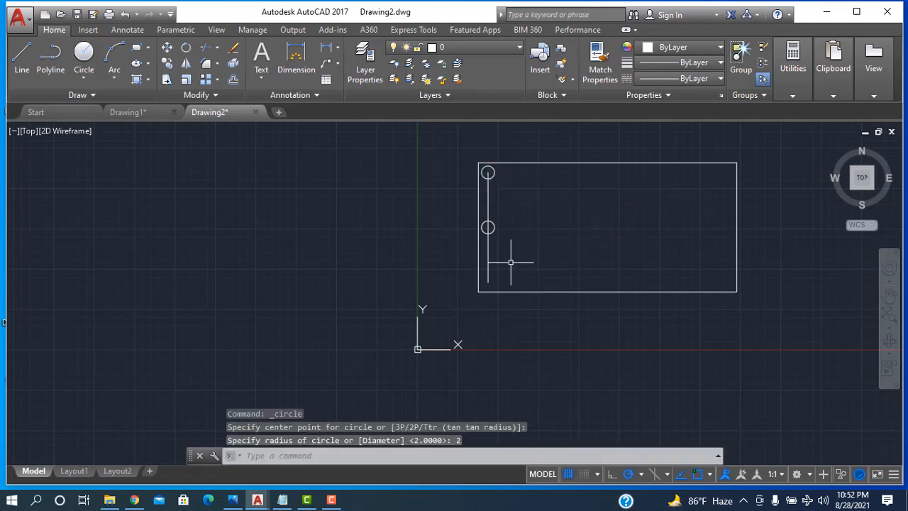
{"action": "right_click", "coordinate": [584, 244]}
{"action": "left_click", "coordinate": [616, 252]}
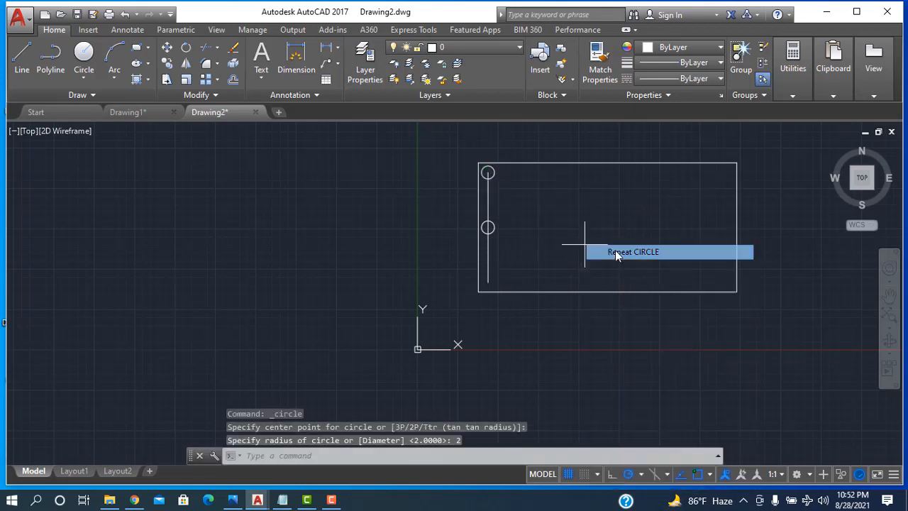
{"action": "left_click", "coordinate": [615, 249]}
{"action": "key", "text": "Escape"}
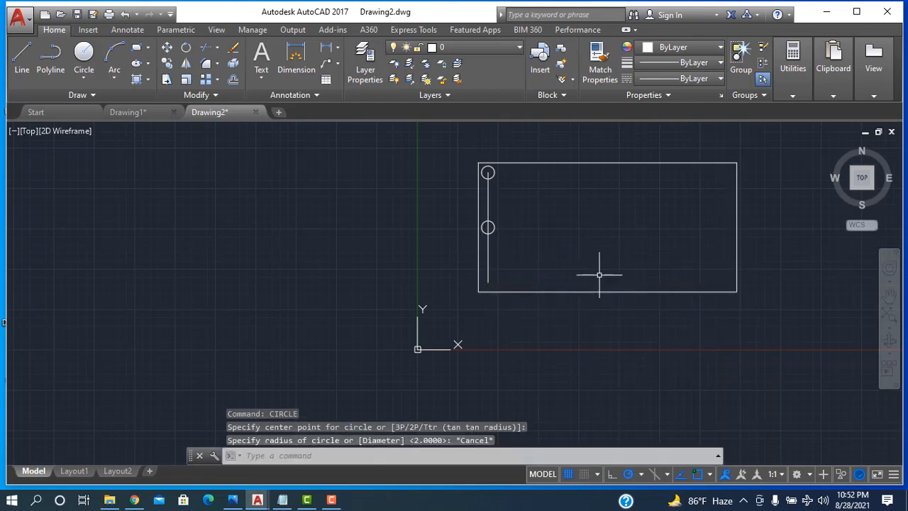
Draw a circle of radius 2 centred on the lower end of the vertical line
{"action": "right_click", "coordinate": [557, 253]}
{"action": "left_click", "coordinate": [621, 23]}
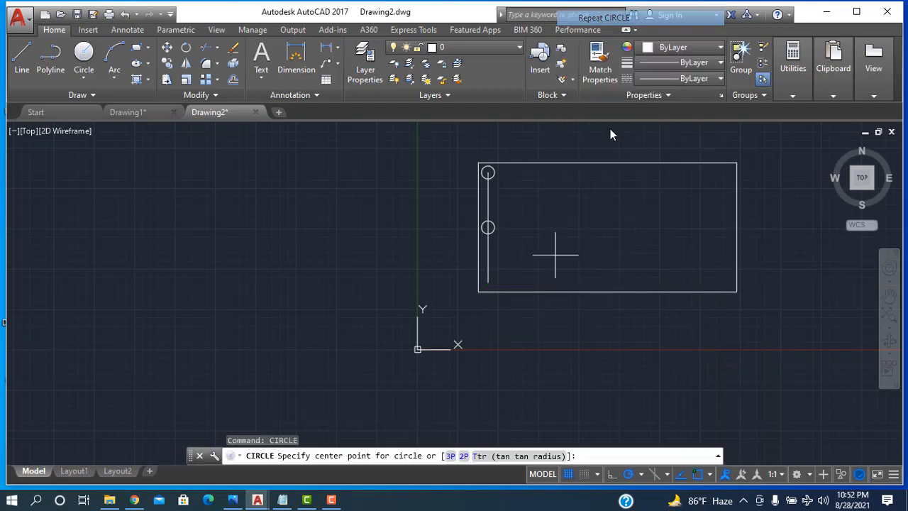
{"action": "left_click", "coordinate": [487, 282]}
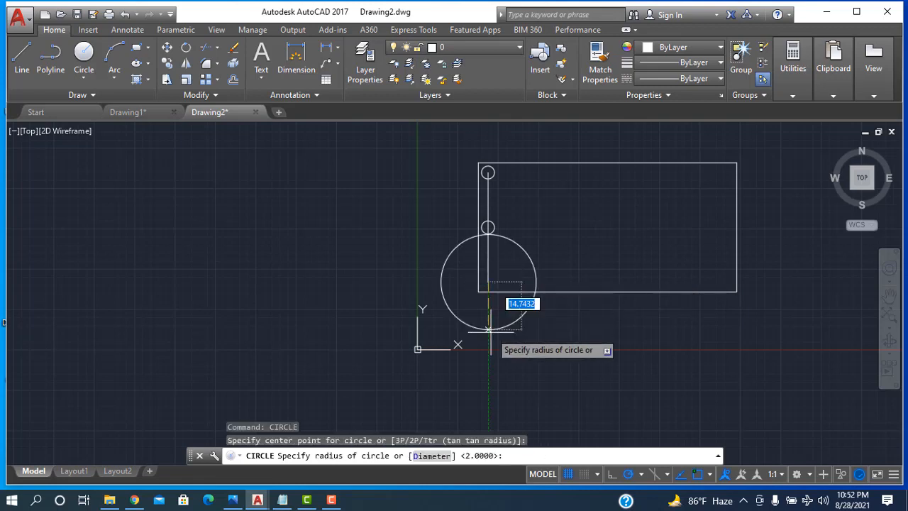
{"action": "type", "text": "2"}
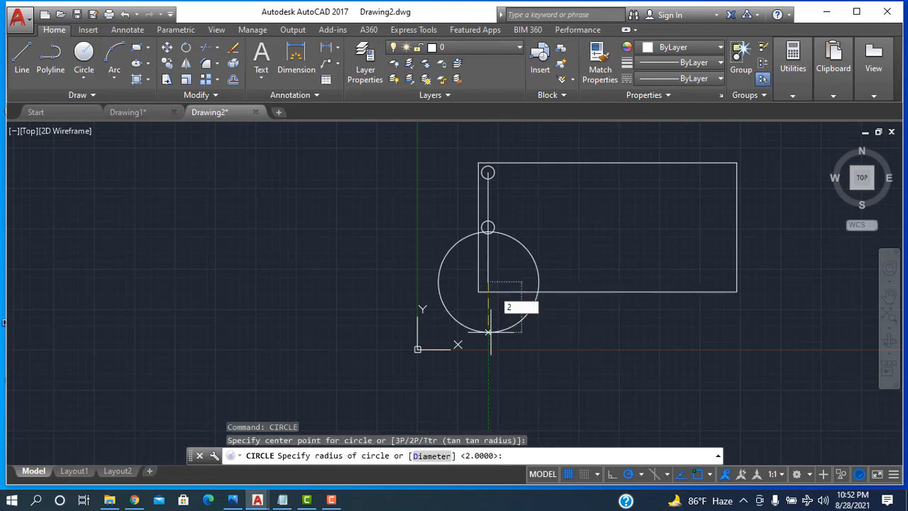
{"action": "key", "text": "Return"}
Draw a vertical line from the rectangle's geometric center to the midpoint of its upper edge
{"action": "scroll", "coordinate": [491, 226], "scroll_direction": "up", "scroll_amount": 4}
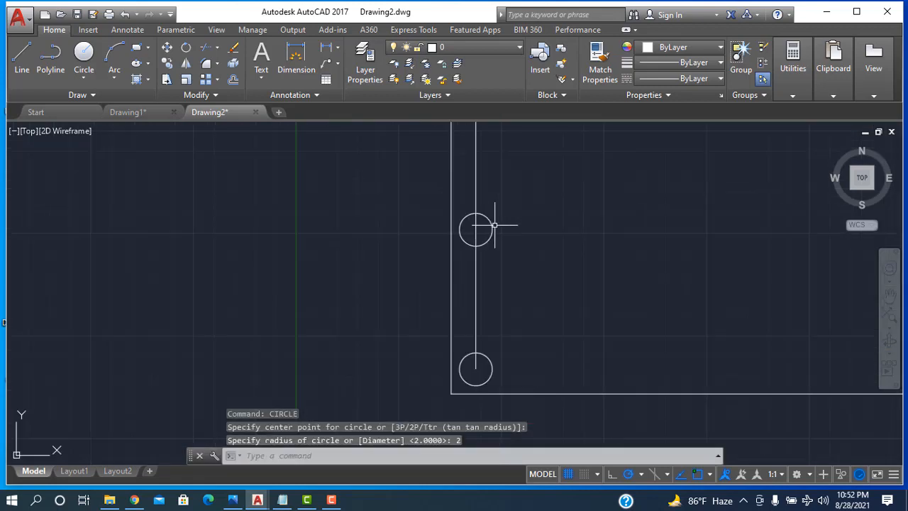
{"action": "scroll", "coordinate": [513, 264], "scroll_direction": "down", "scroll_amount": 2}
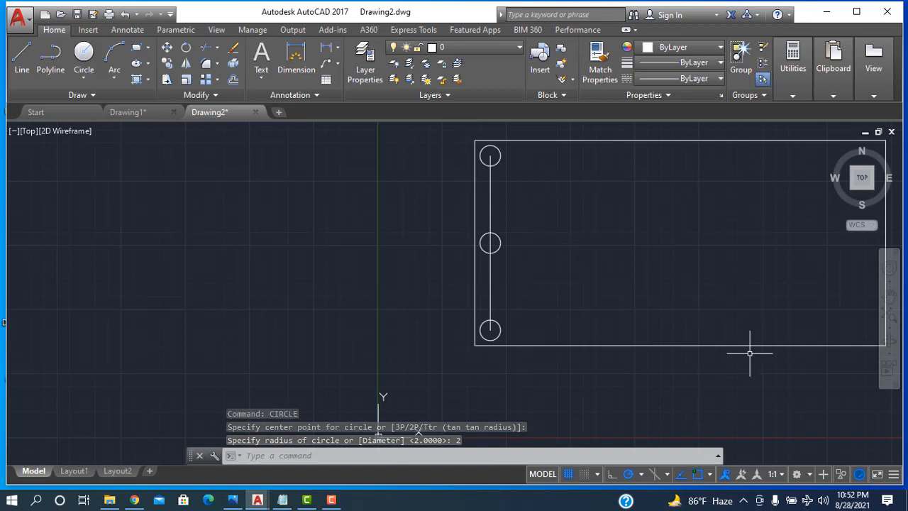
{"action": "left_click", "coordinate": [22, 63]}
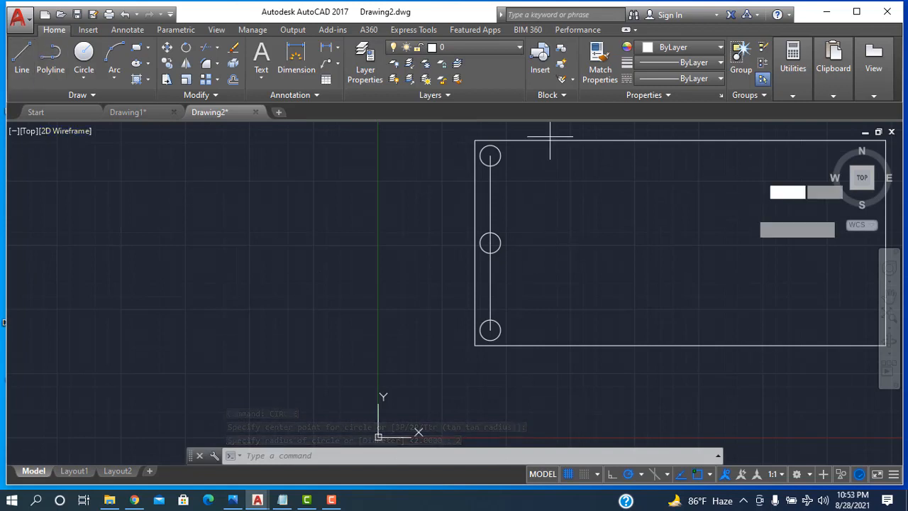
{"action": "scroll", "coordinate": [729, 261], "scroll_direction": "down", "scroll_amount": 5}
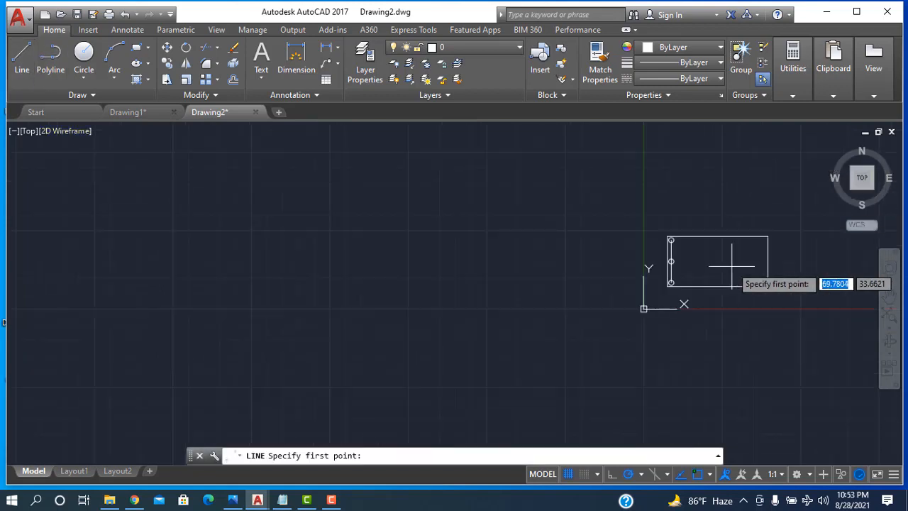
{"action": "scroll", "coordinate": [749, 263], "scroll_direction": "up", "scroll_amount": 5}
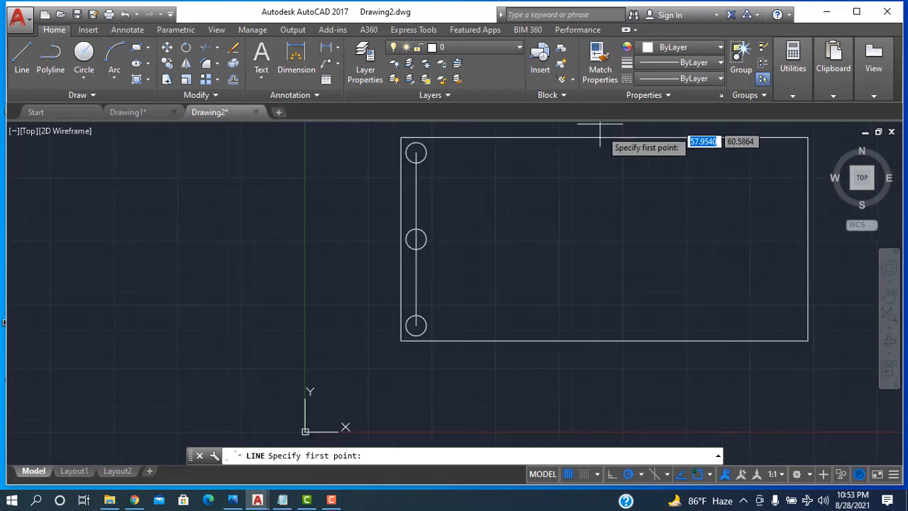
{"action": "left_click", "coordinate": [604, 239]}
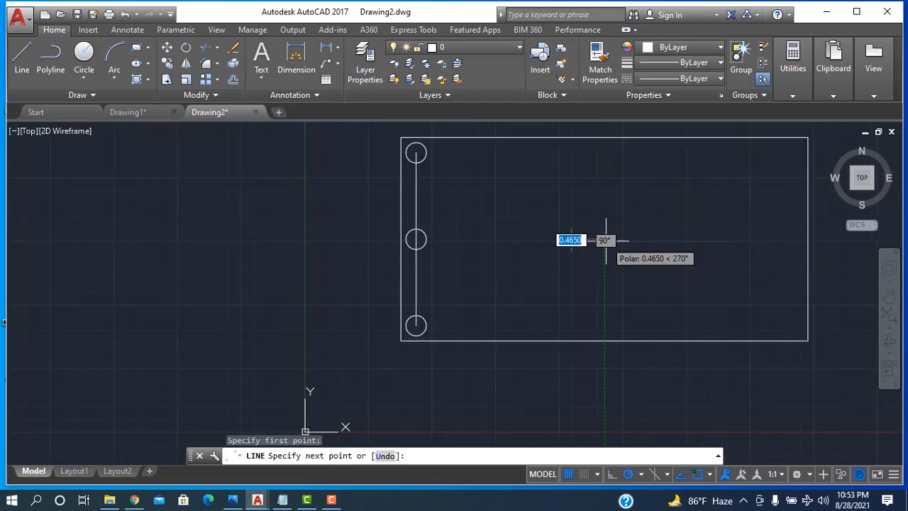
{"action": "left_click", "coordinate": [604, 138]}
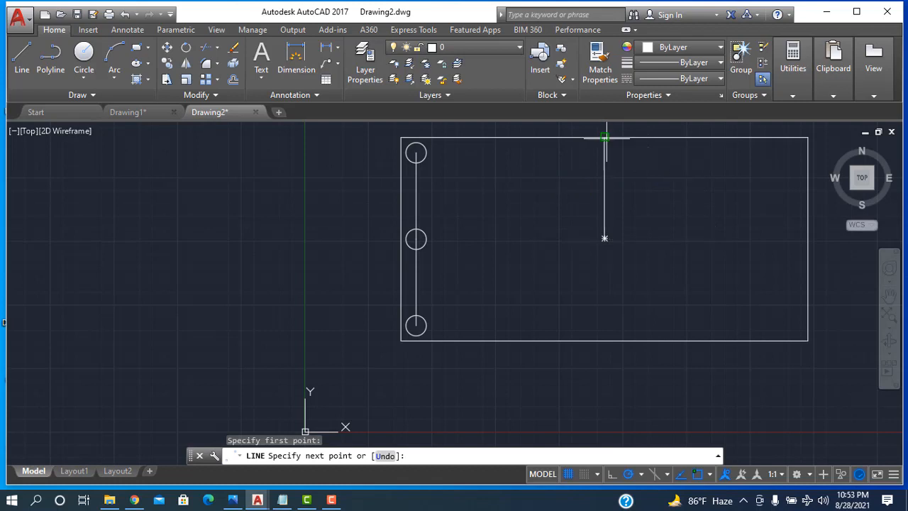
{"action": "right_click", "coordinate": [643, 179]}
{"action": "left_click", "coordinate": [663, 186]}
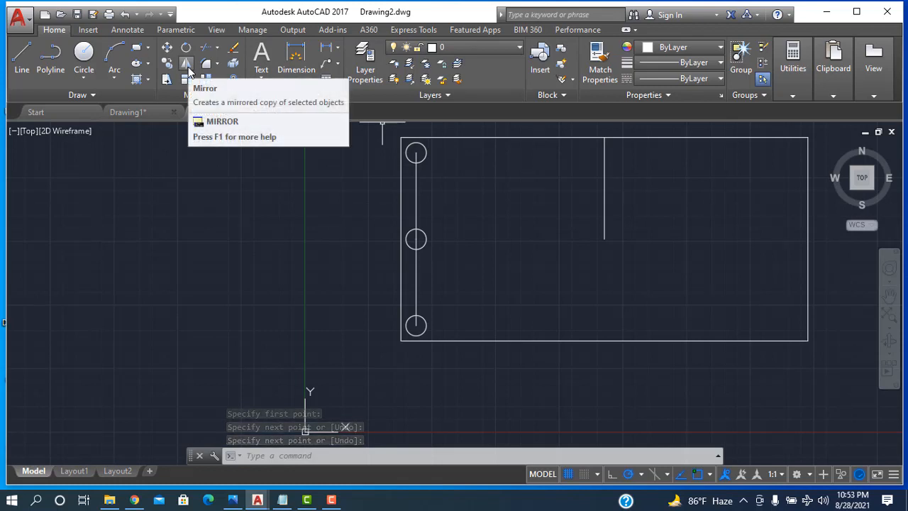
Mirror the three circles and two connecting lines about the rectangle's vertical centre line, keeping the source objects
{"action": "type", "text": "MIRROR"}
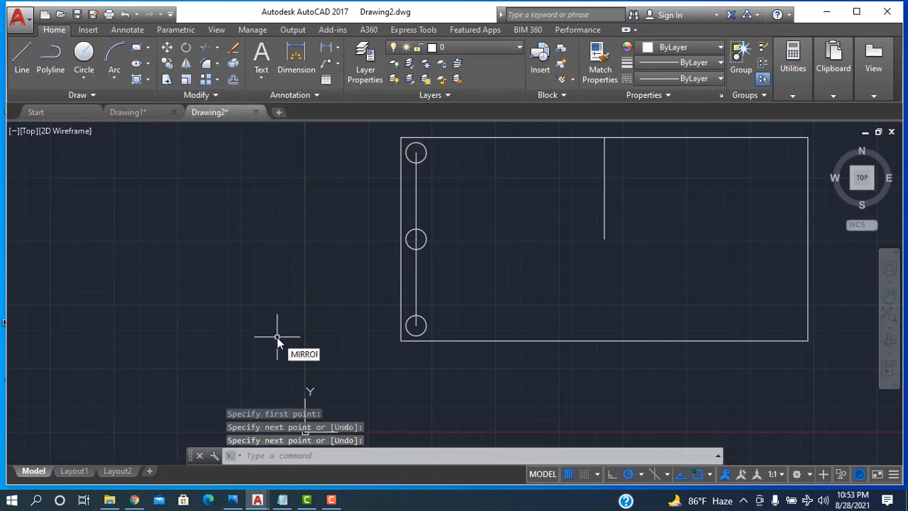
{"action": "key", "text": "Return"}
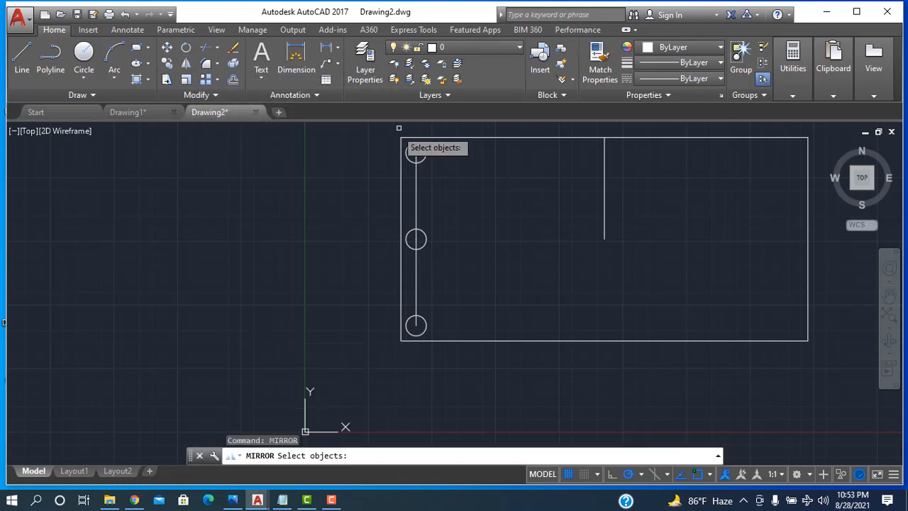
{"action": "left_click", "coordinate": [422, 160]}
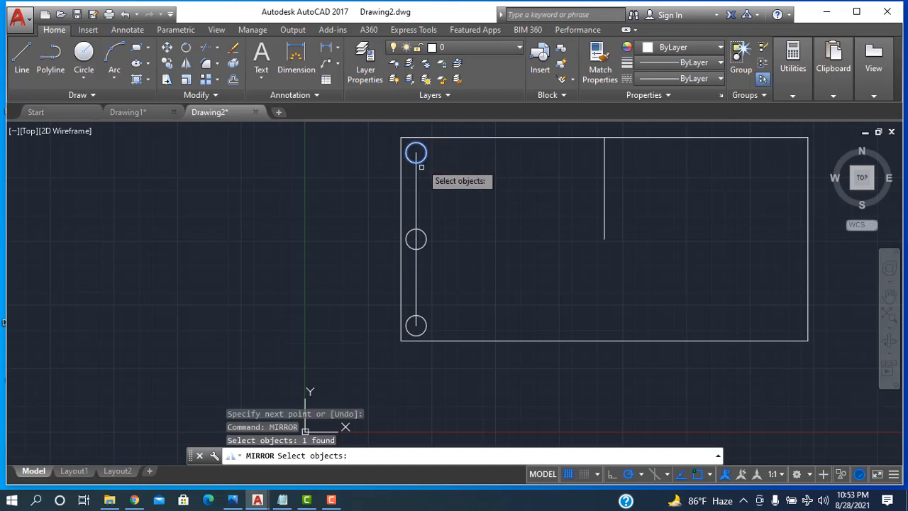
{"action": "left_click", "coordinate": [417, 202]}
{"action": "left_click", "coordinate": [424, 232]}
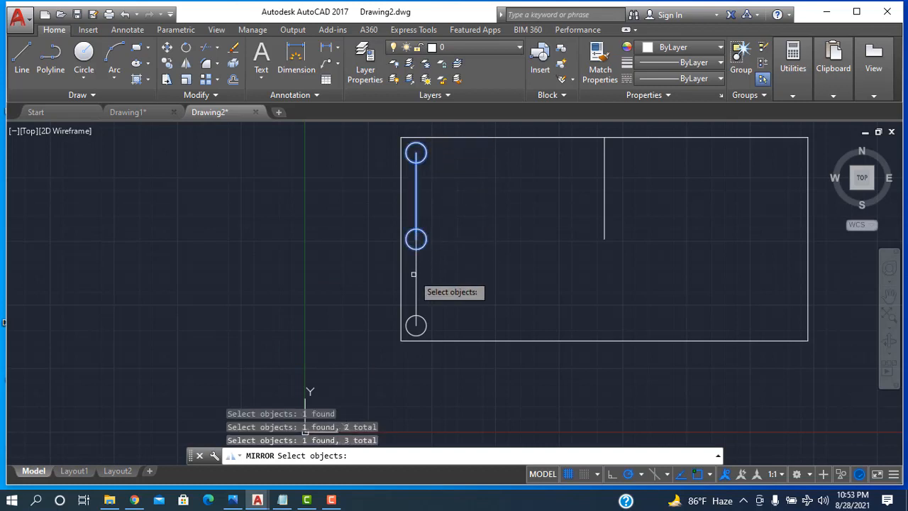
{"action": "left_click", "coordinate": [417, 287]}
{"action": "left_click", "coordinate": [420, 320]}
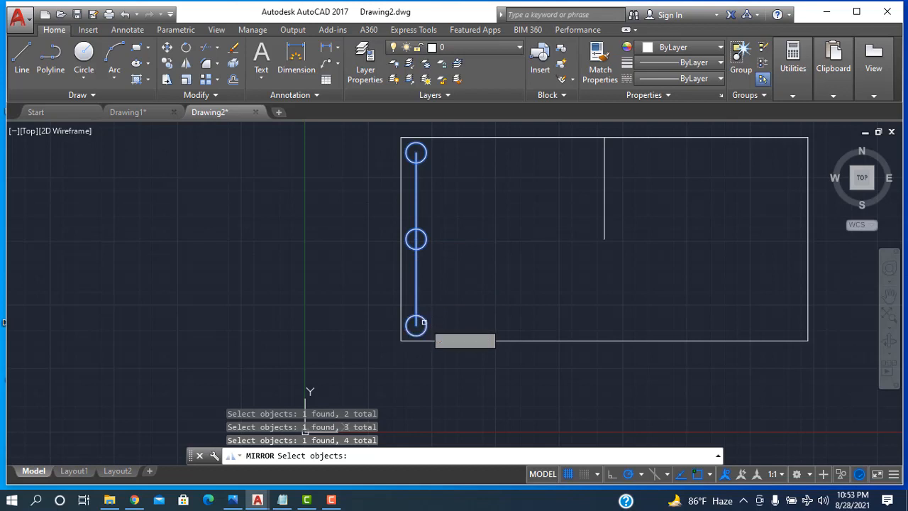
{"action": "key", "text": "Return"}
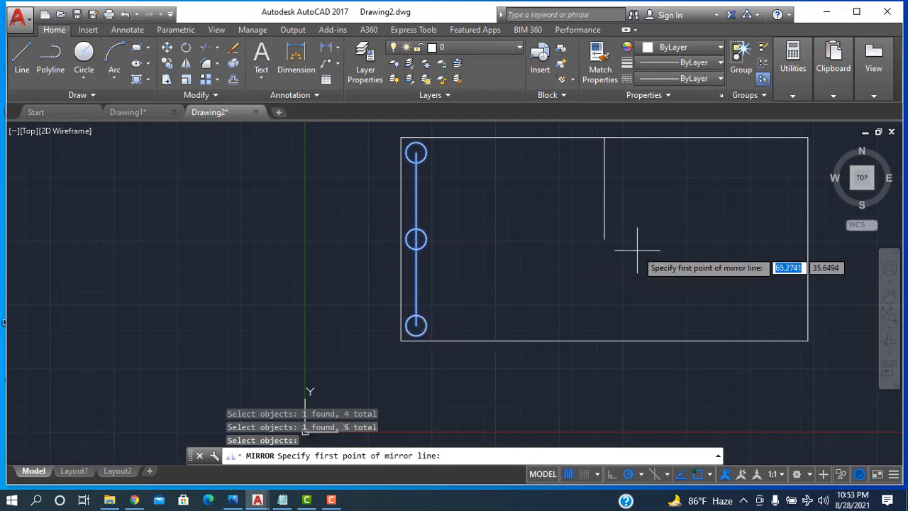
{"action": "left_click", "coordinate": [604, 239]}
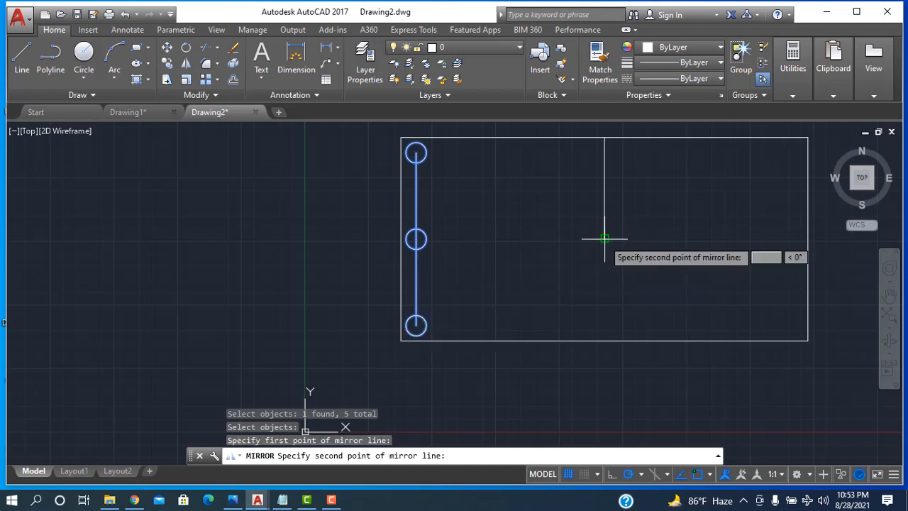
{"action": "left_click", "coordinate": [604, 135]}
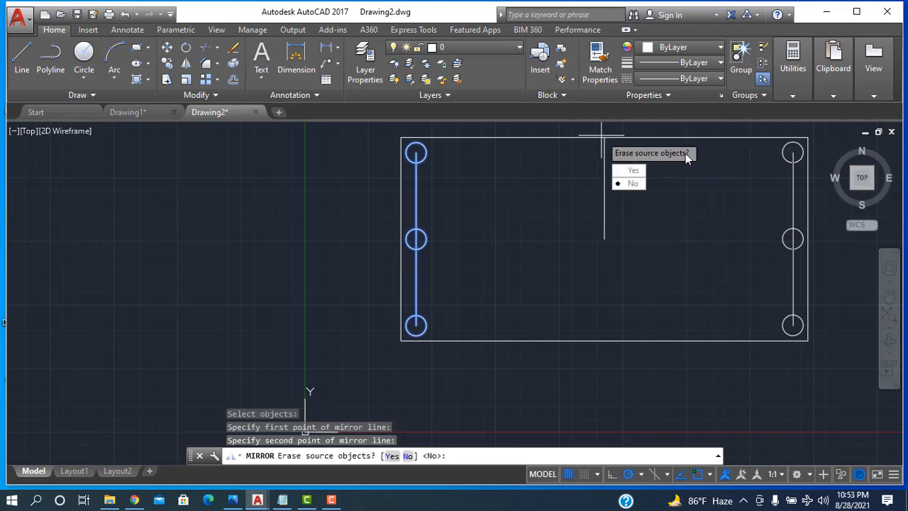
{"action": "left_click", "coordinate": [638, 186]}
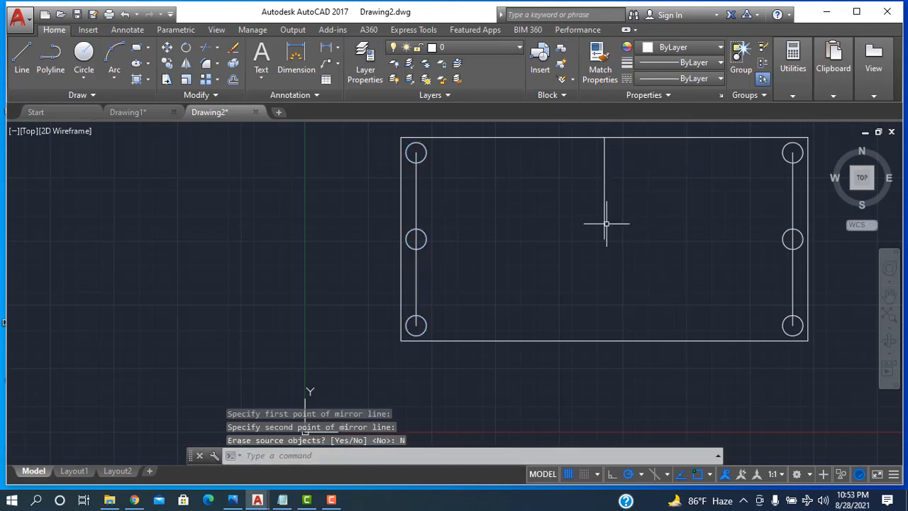
Erase the vertical centre line, the two middle circles and the four lines connecting the corner circles
{"action": "left_click", "coordinate": [604, 223]}
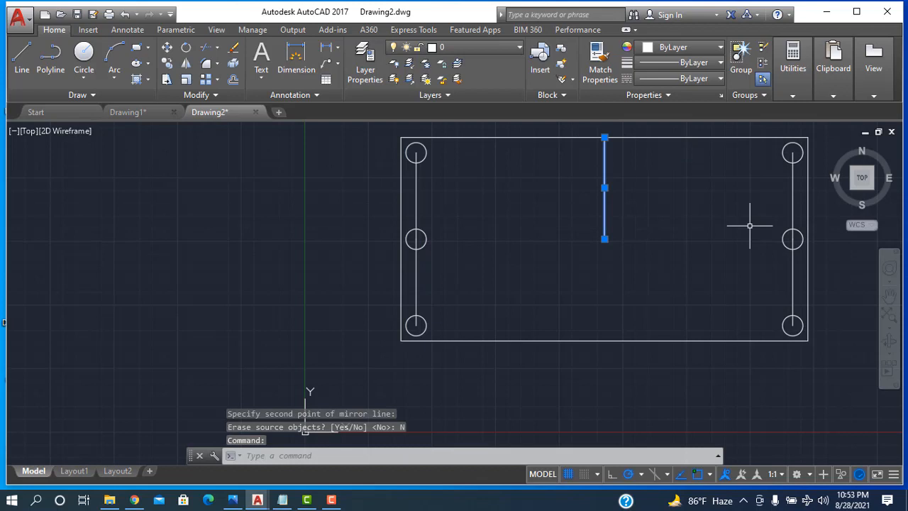
{"action": "left_click", "coordinate": [792, 240]}
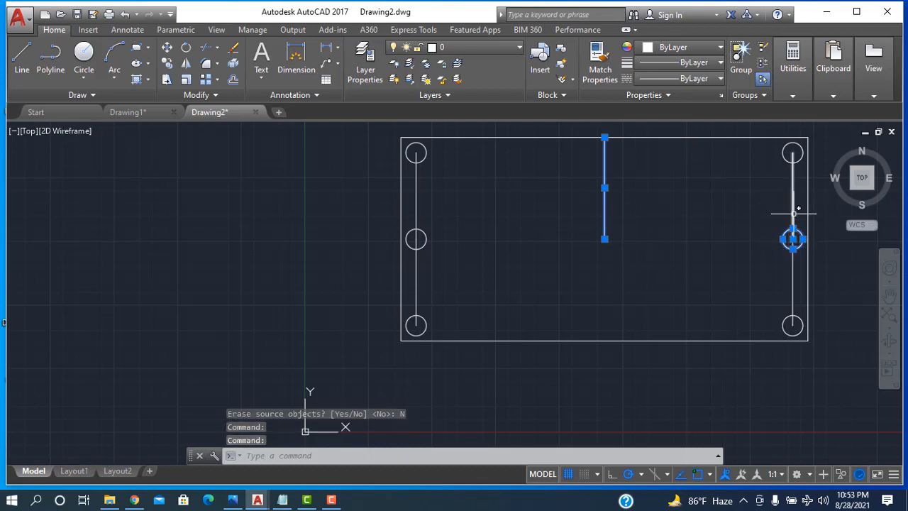
{"action": "left_click", "coordinate": [793, 213]}
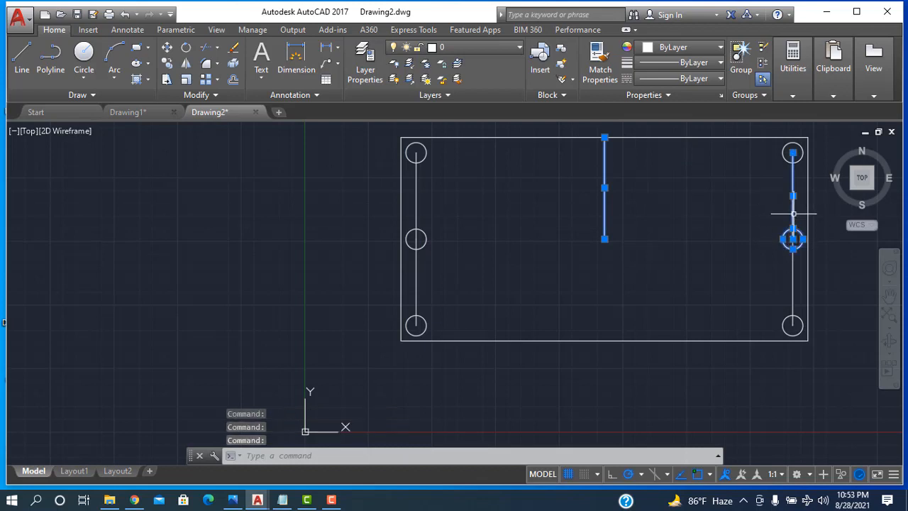
{"action": "left_click", "coordinate": [791, 282]}
{"action": "left_click", "coordinate": [792, 282]}
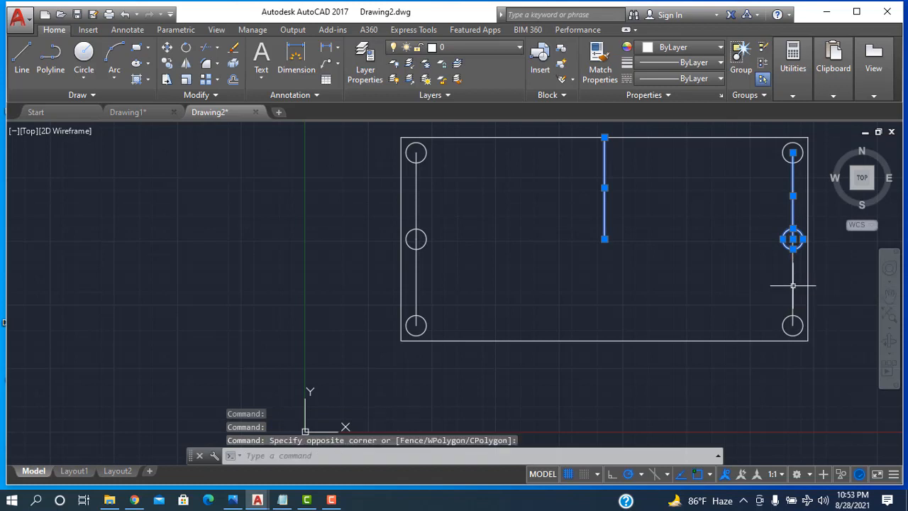
{"action": "left_click", "coordinate": [414, 284]}
{"action": "left_click", "coordinate": [416, 263]}
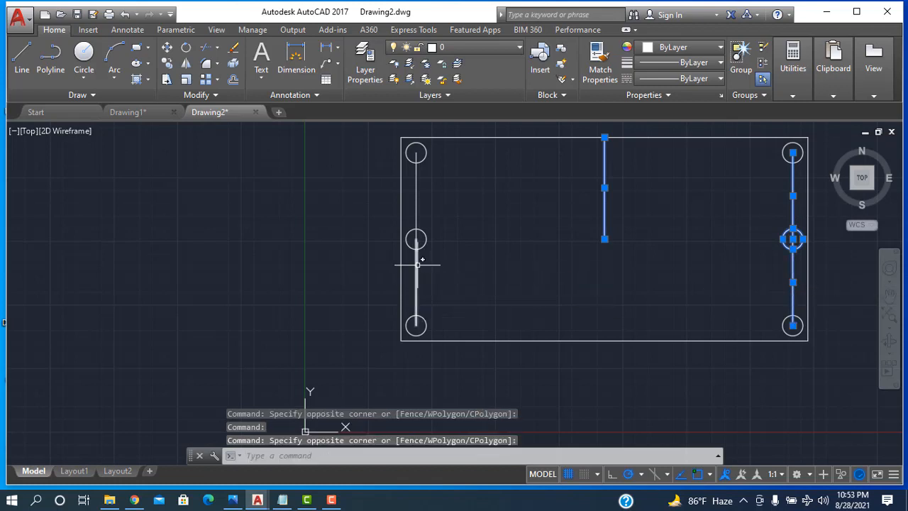
{"action": "left_click", "coordinate": [415, 239]}
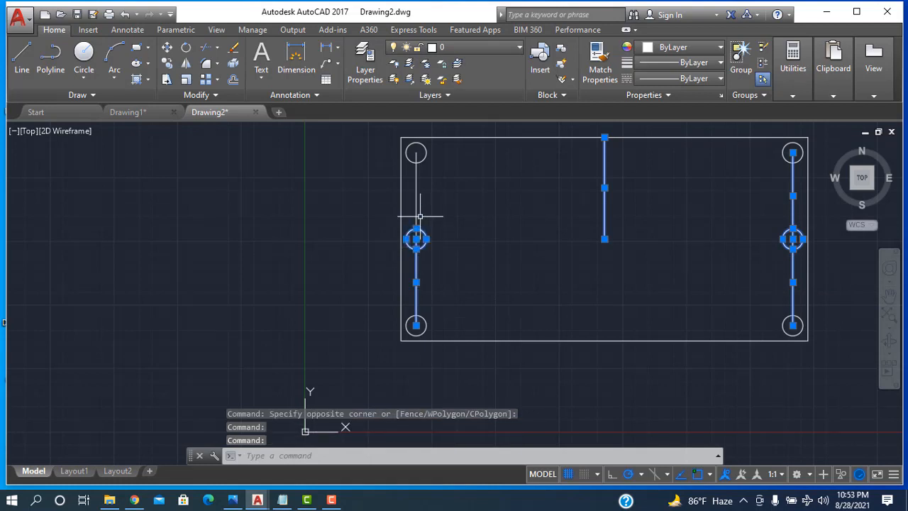
{"action": "left_click", "coordinate": [415, 212]}
{"action": "left_click", "coordinate": [414, 213]}
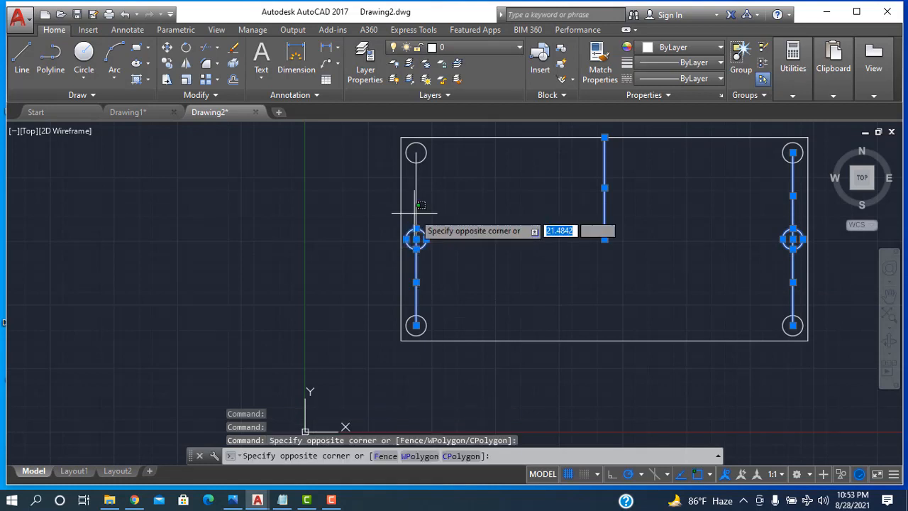
{"action": "left_click", "coordinate": [414, 212]}
{"action": "double_click", "coordinate": [416, 213]}
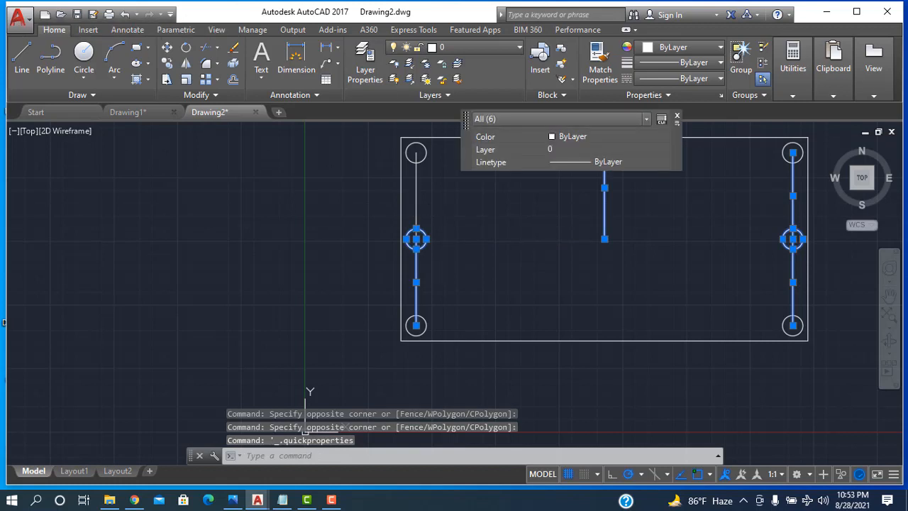
{"action": "left_click", "coordinate": [428, 202]}
{"action": "left_click", "coordinate": [490, 247]}
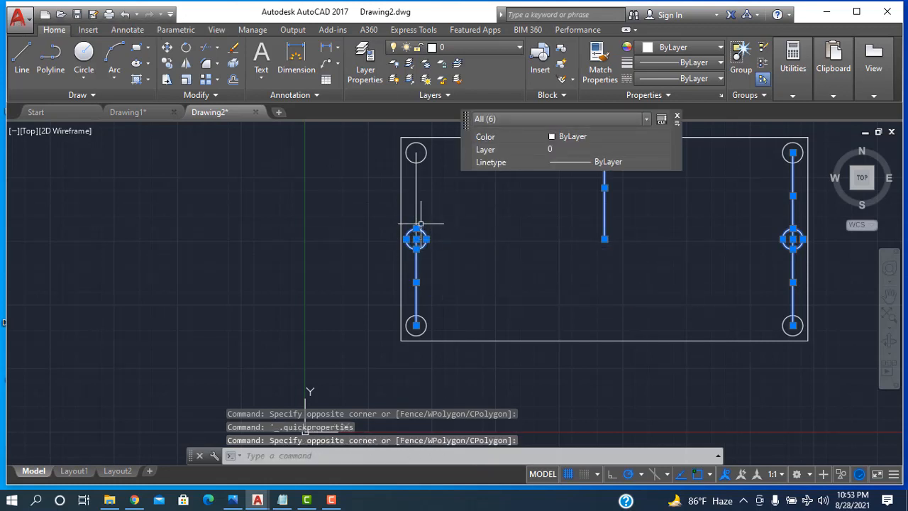
{"action": "left_click", "coordinate": [504, 327]}
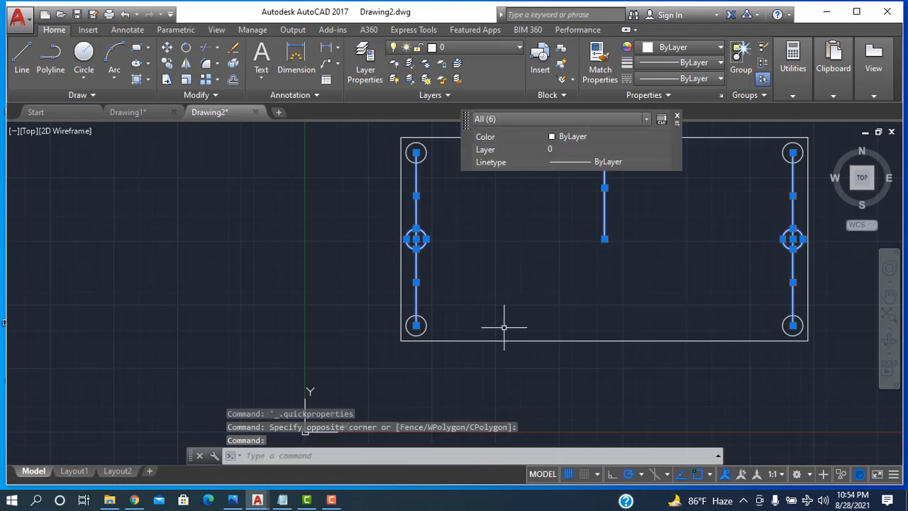
{"action": "key", "text": "Delete"}
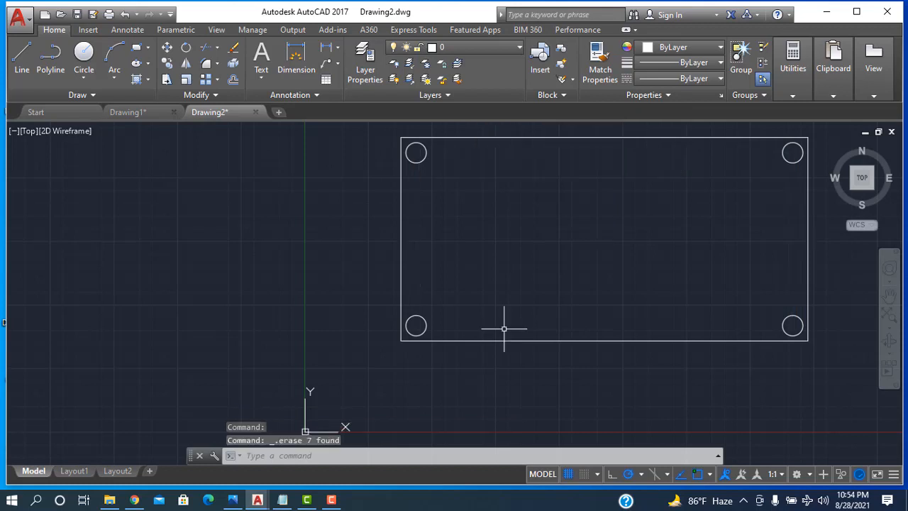
Switch the viewport from the top view to the SW Isometric view
{"action": "scroll", "coordinate": [776, 239], "scroll_direction": "down", "scroll_amount": 1}
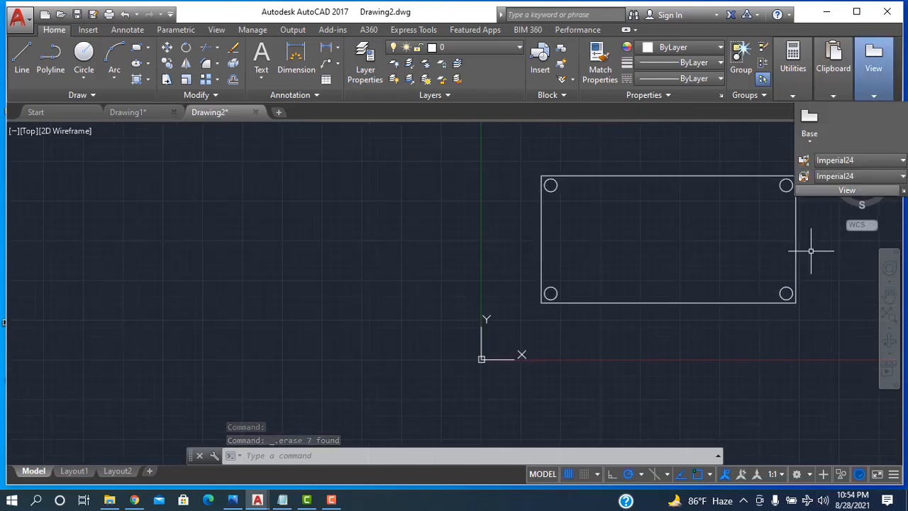
{"action": "scroll", "coordinate": [818, 263], "scroll_direction": "up", "scroll_amount": 2}
{"action": "scroll", "coordinate": [811, 209], "scroll_direction": "down", "scroll_amount": 4}
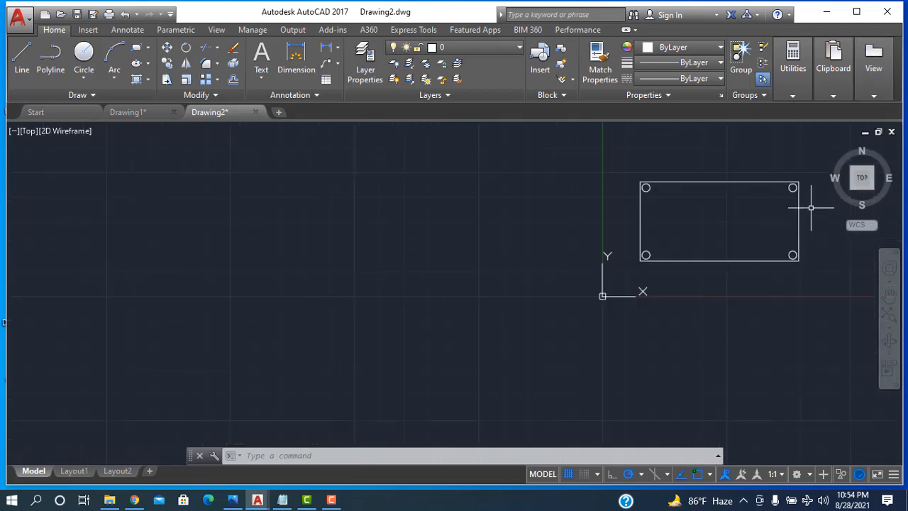
{"action": "scroll", "coordinate": [813, 179], "scroll_direction": "up", "scroll_amount": 2}
{"action": "scroll", "coordinate": [815, 247], "scroll_direction": "up", "scroll_amount": 2}
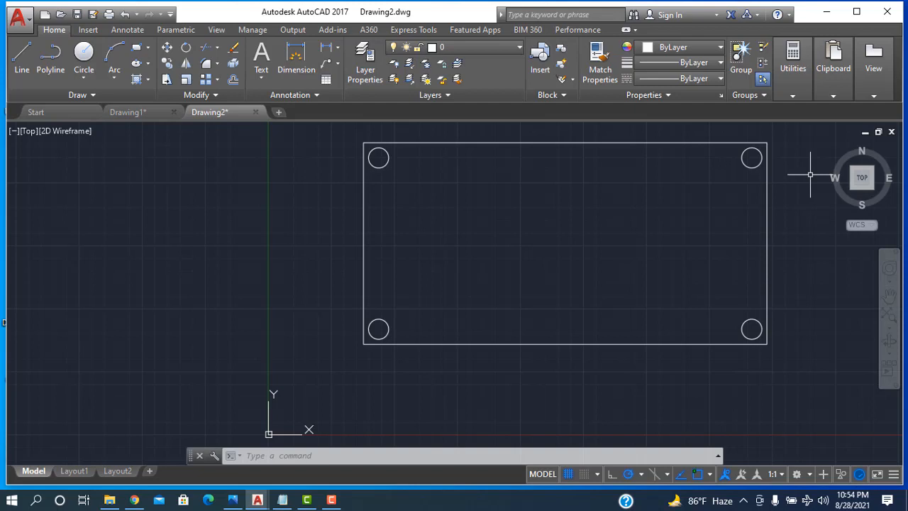
{"action": "left_click", "coordinate": [797, 474]}
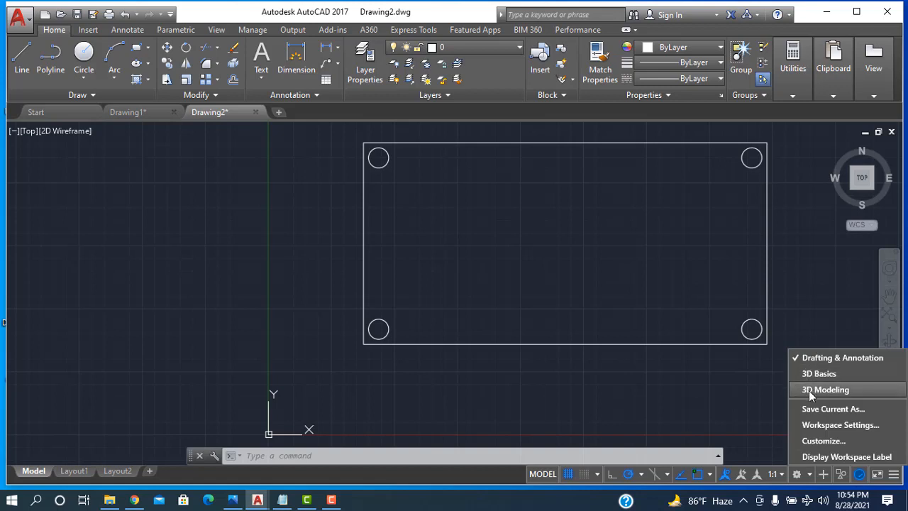
{"action": "left_click", "coordinate": [722, 390]}
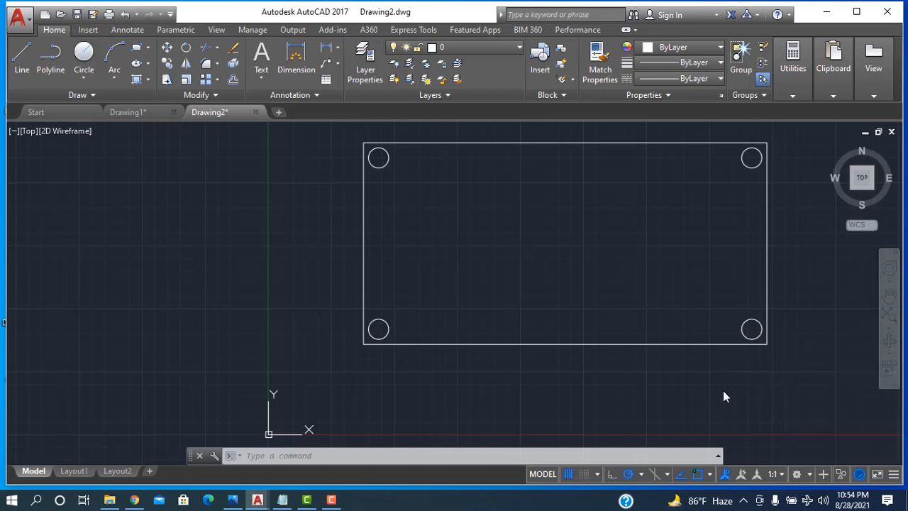
{"action": "left_click", "coordinate": [28, 132]}
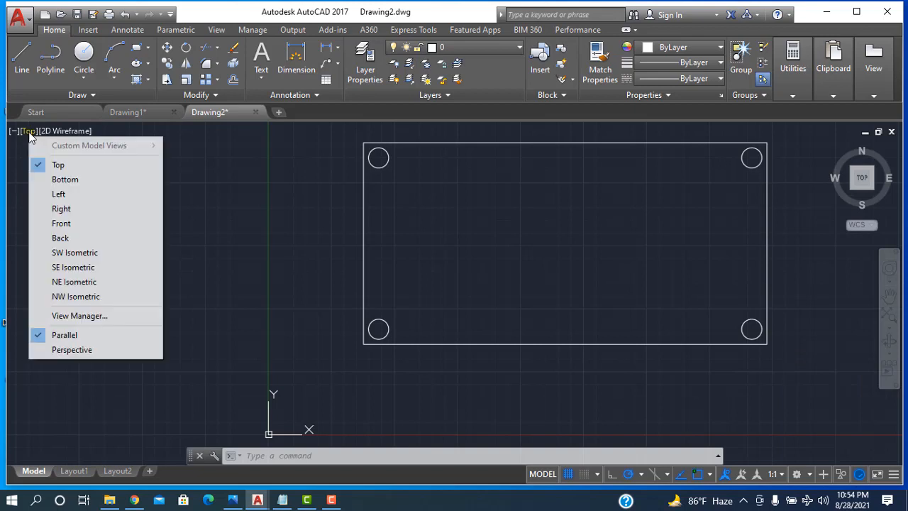
{"action": "left_click", "coordinate": [83, 253]}
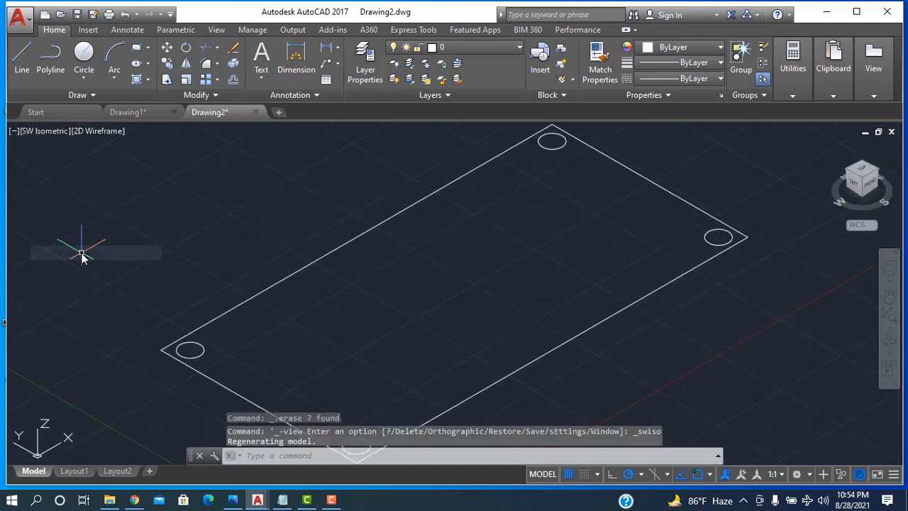
Examine the tabletop rectangle and its four corner circles relative to the origin in the isometric view
{"action": "scroll", "coordinate": [407, 354], "scroll_direction": "up", "scroll_amount": 5}
{"action": "scroll", "coordinate": [407, 354], "scroll_direction": "down", "scroll_amount": 5}
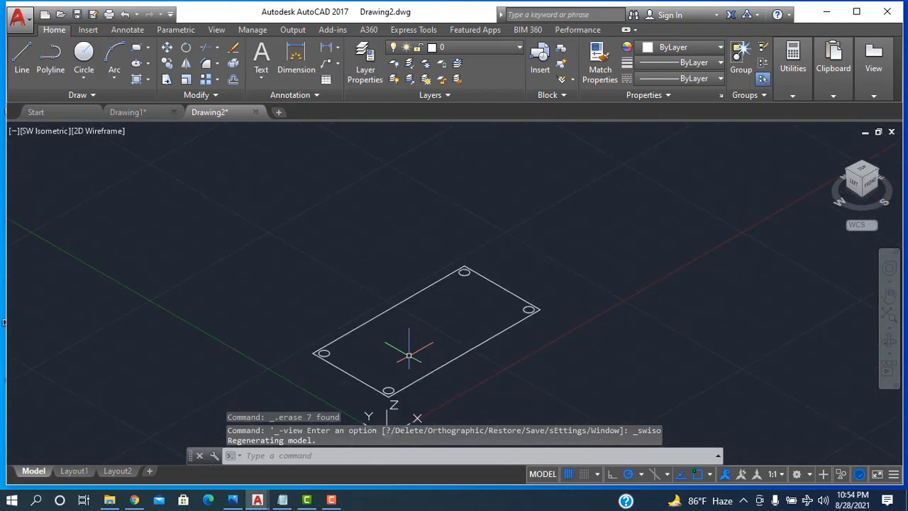
{"action": "scroll", "coordinate": [330, 383], "scroll_direction": "up", "scroll_amount": 2}
{"action": "scroll", "coordinate": [330, 385], "scroll_direction": "down", "scroll_amount": 2}
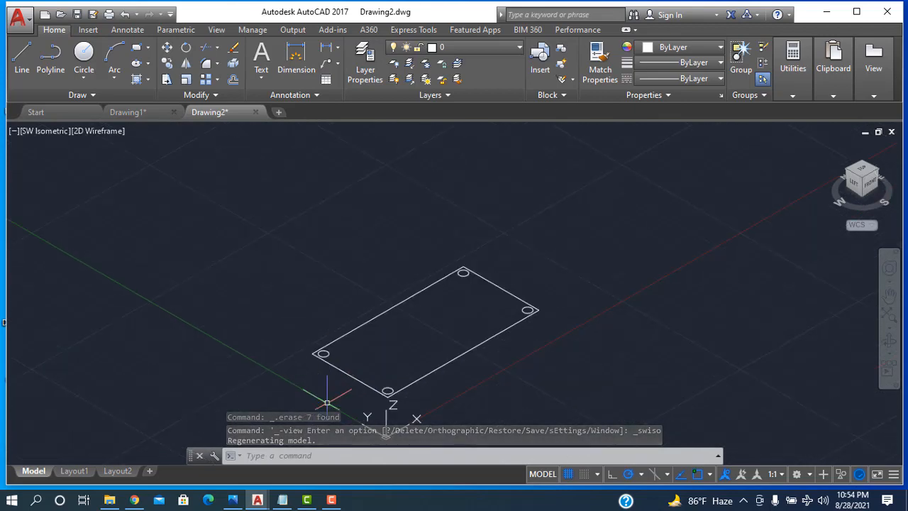
{"action": "scroll", "coordinate": [397, 422], "scroll_direction": "up", "scroll_amount": 2}
{"action": "scroll", "coordinate": [426, 418], "scroll_direction": "down", "scroll_amount": 6}
{"action": "scroll", "coordinate": [432, 411], "scroll_direction": "up", "scroll_amount": 2}
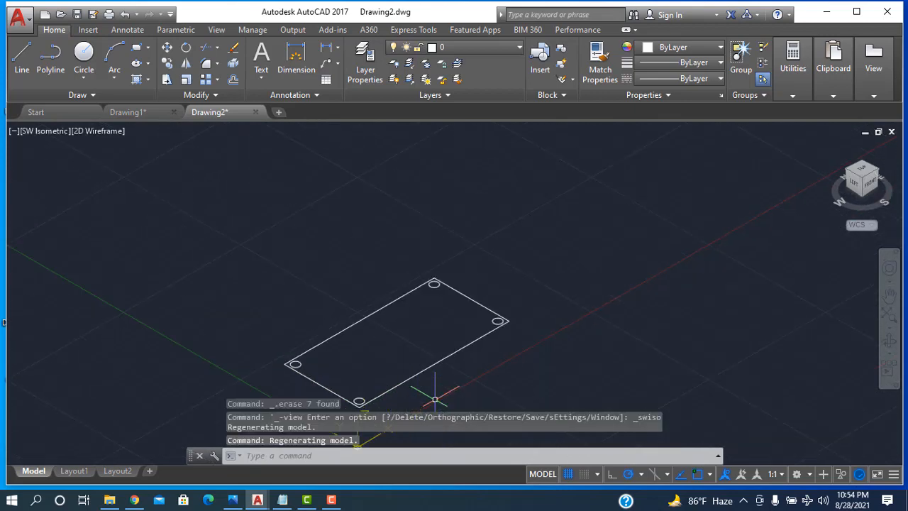
{"action": "scroll", "coordinate": [397, 405], "scroll_direction": "down", "scroll_amount": 5}
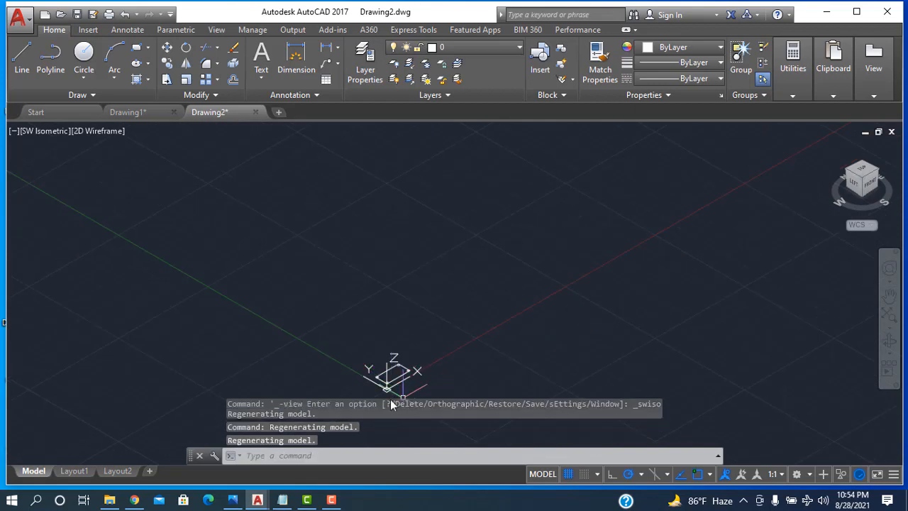
{"action": "scroll", "coordinate": [381, 248], "scroll_direction": "up", "scroll_amount": 6}
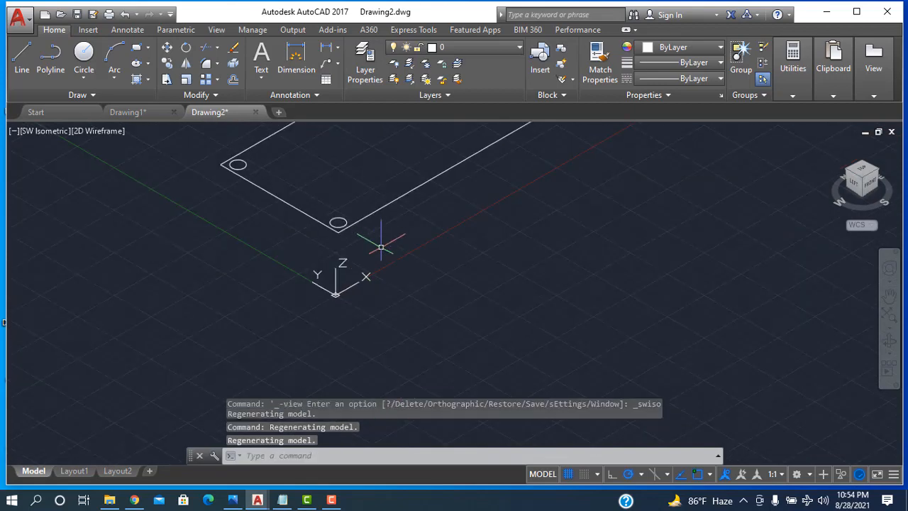
{"action": "scroll", "coordinate": [398, 220], "scroll_direction": "down", "scroll_amount": 3}
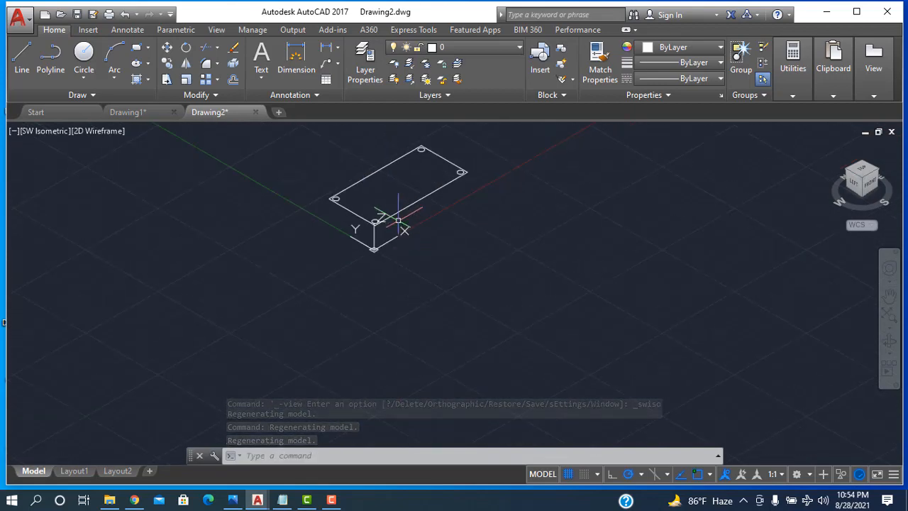
{"action": "scroll", "coordinate": [385, 141], "scroll_direction": "up", "scroll_amount": 3}
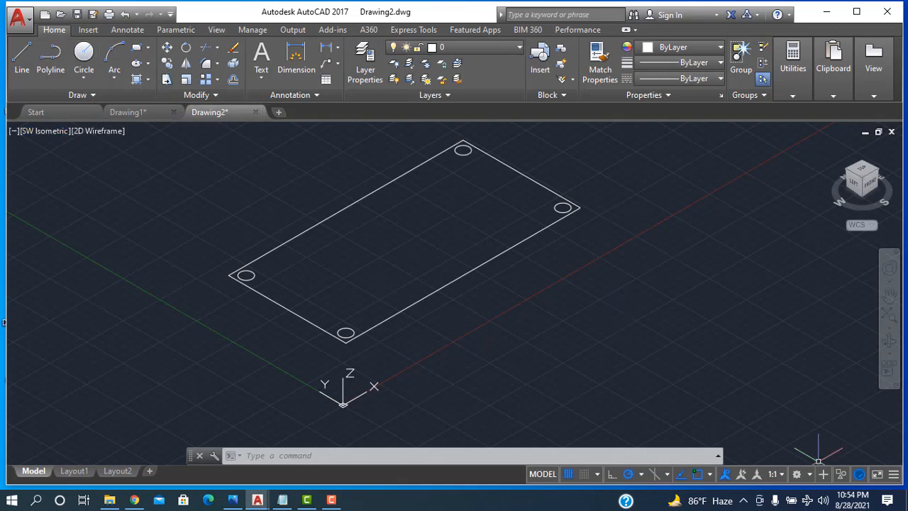
Switch the workspace to 3D Modeling
{"action": "left_click", "coordinate": [809, 475]}
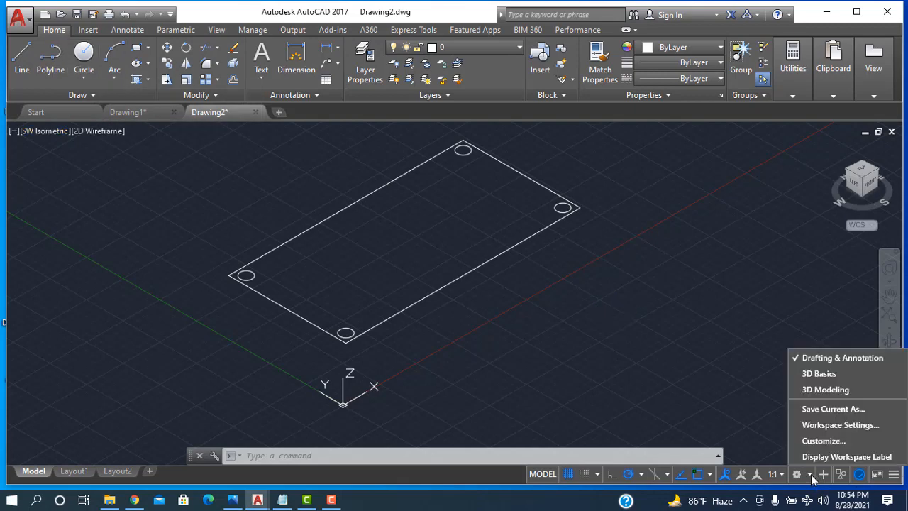
{"action": "left_click", "coordinate": [825, 389]}
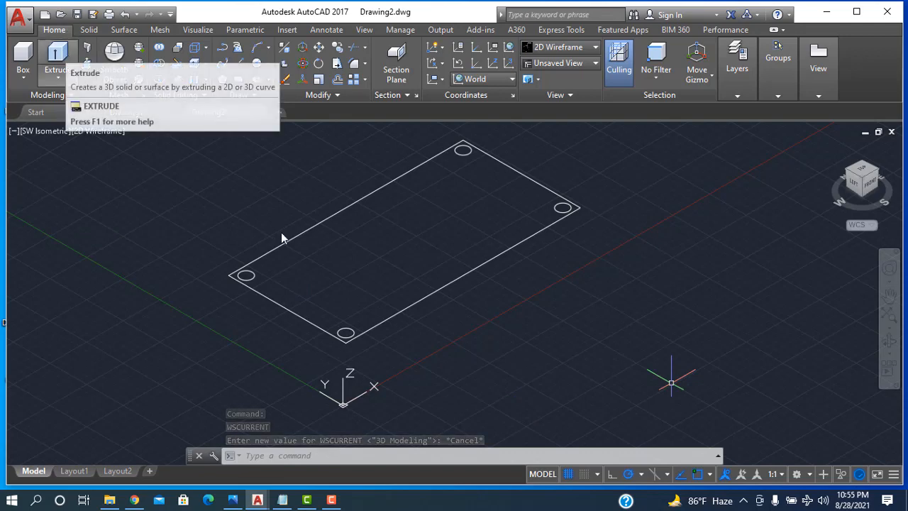
Extrude the tabletop rectangle upward to a height of 5
{"action": "type", "text": "e"}
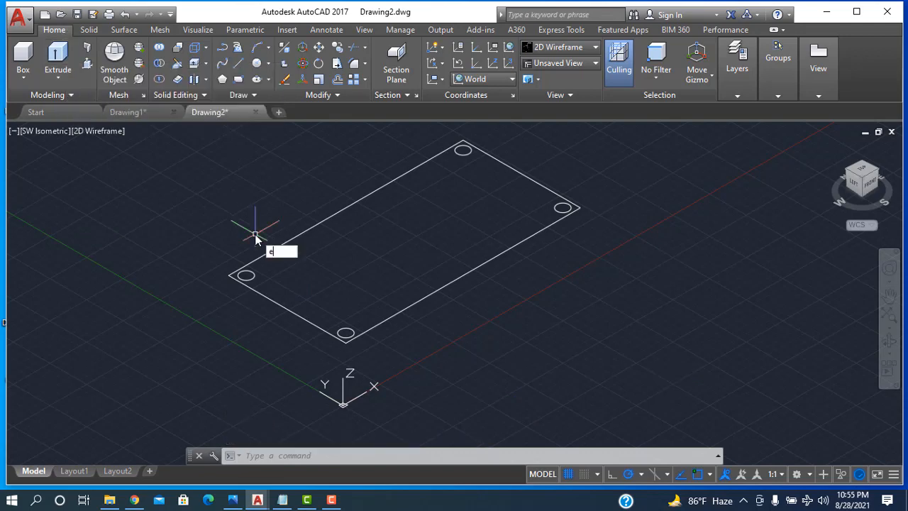
{"action": "type", "text": "xtr"}
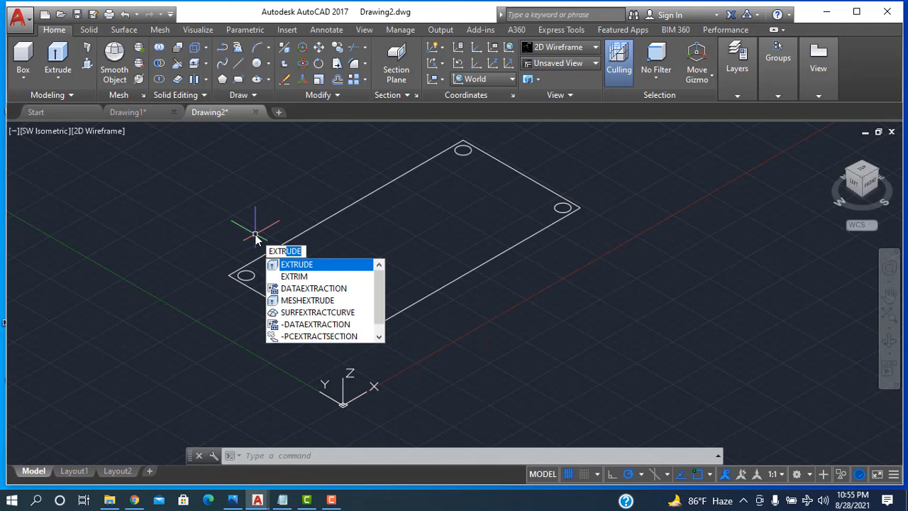
{"action": "key", "text": "Return"}
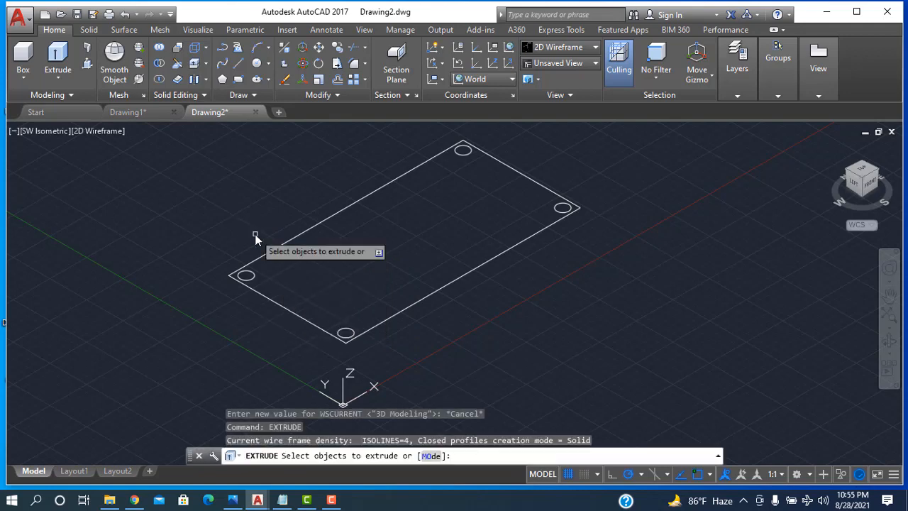
{"action": "left_click", "coordinate": [301, 233]}
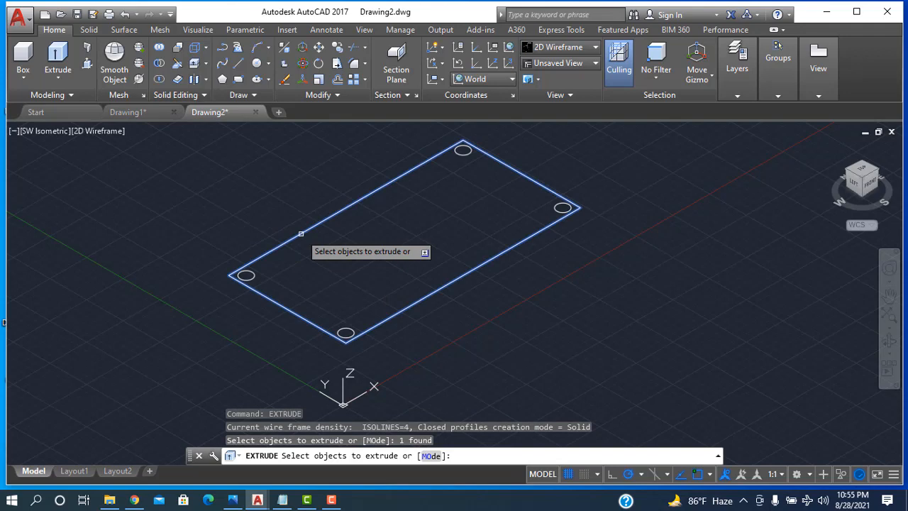
{"action": "key", "text": "Return"}
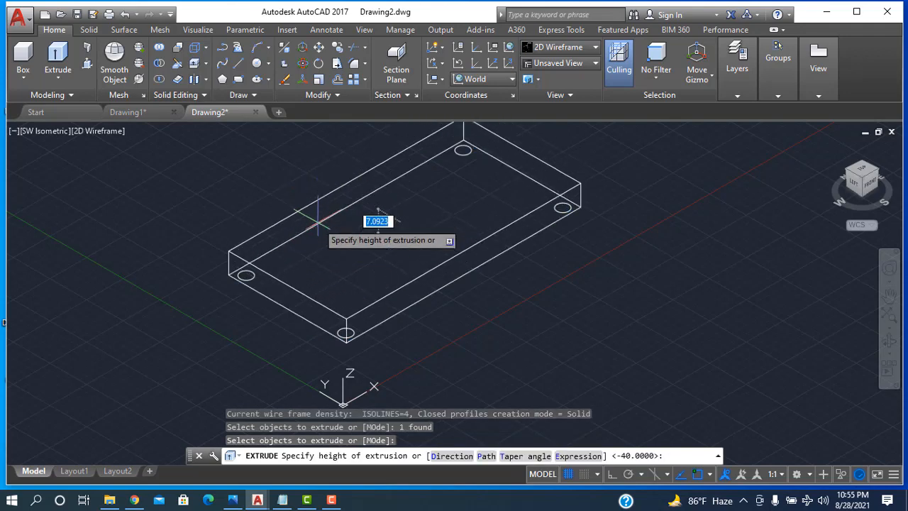
{"action": "type", "text": "5"}
{"action": "key", "text": "Return"}
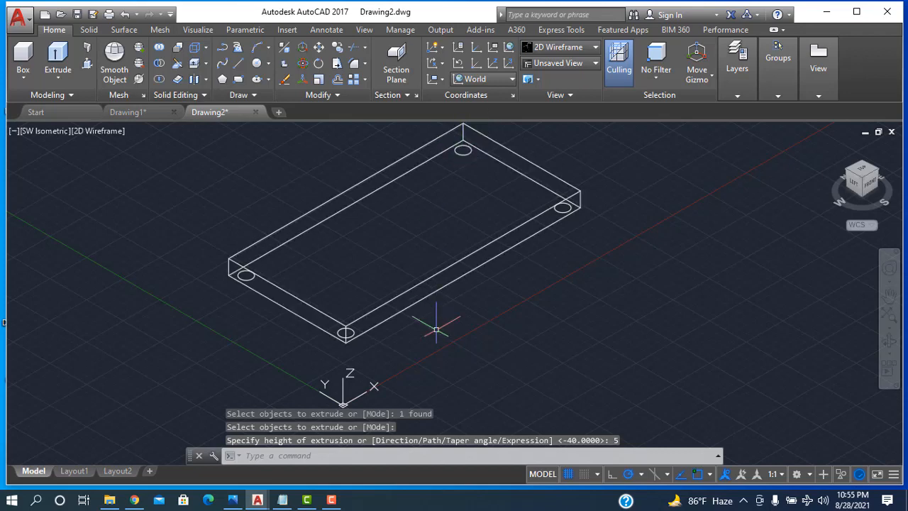
Extrude the four corner circles downward by 40 to form the table legs
{"action": "type", "text": "extr"}
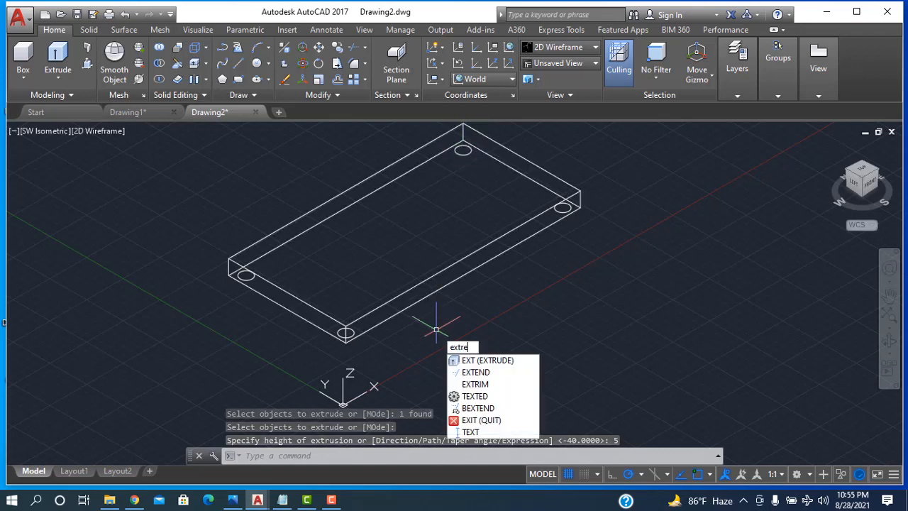
{"action": "key", "text": "BackSpace"}
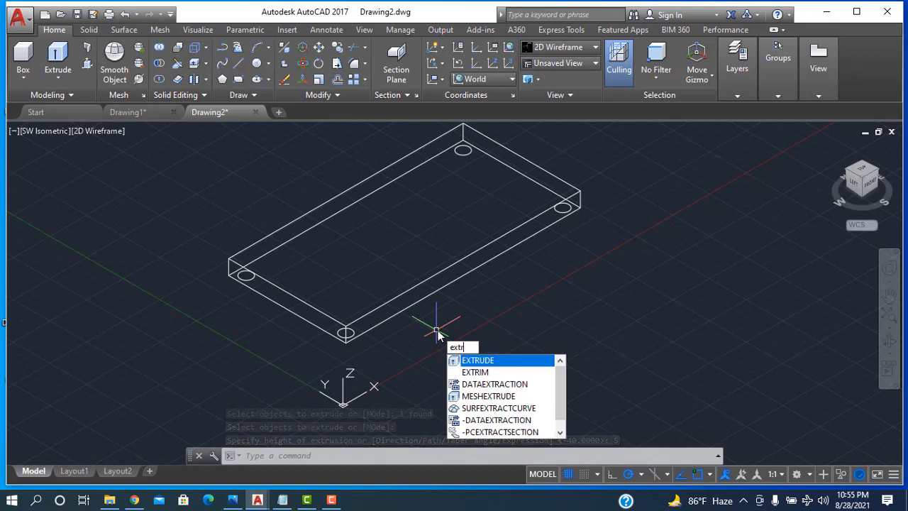
{"action": "key", "text": "Return"}
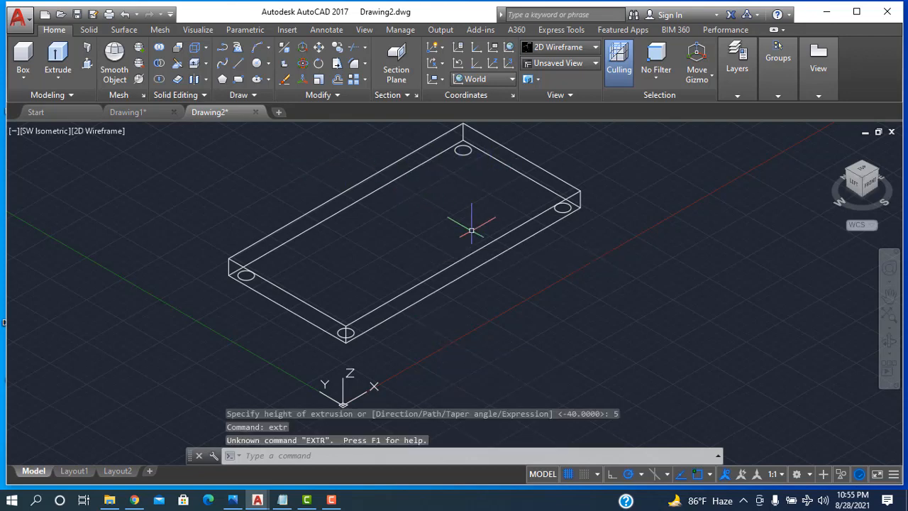
{"action": "type", "text": "EXTRUDE"}
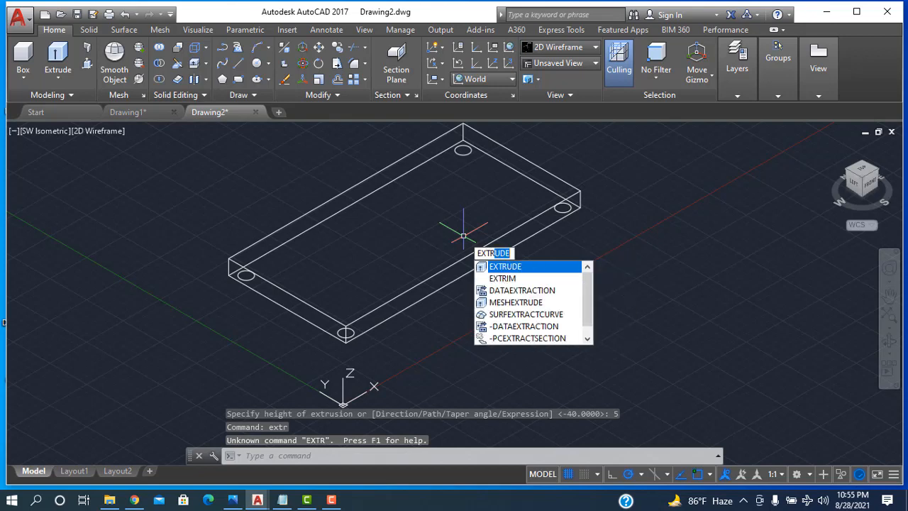
{"action": "key", "text": "Return"}
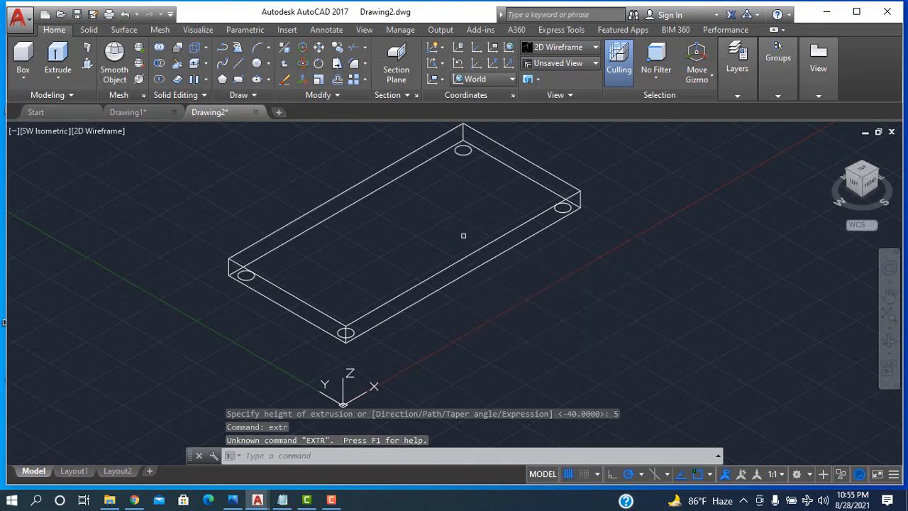
{"action": "left_click", "coordinate": [462, 150]}
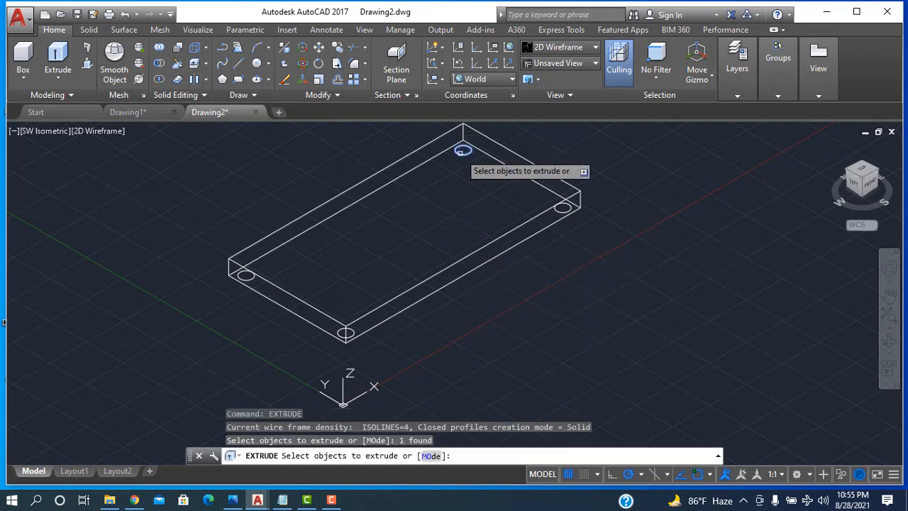
{"action": "left_click", "coordinate": [562, 207]}
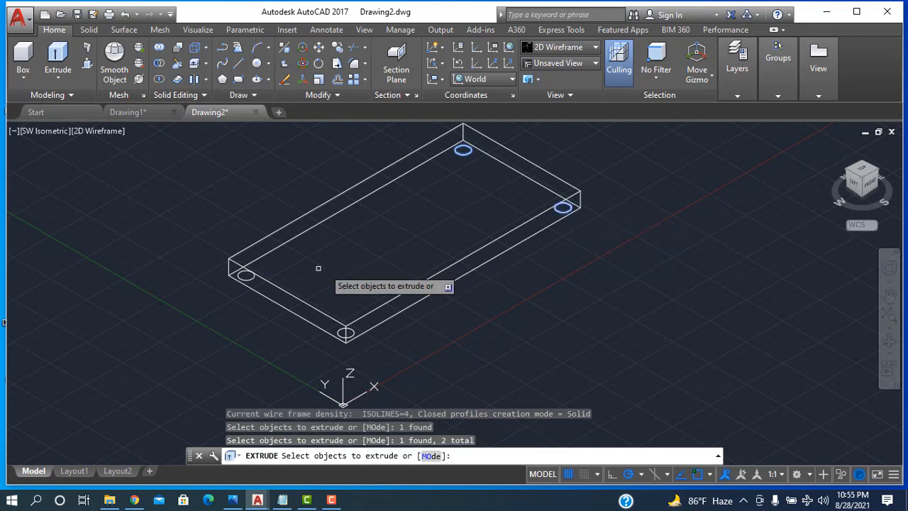
{"action": "left_click", "coordinate": [245, 275]}
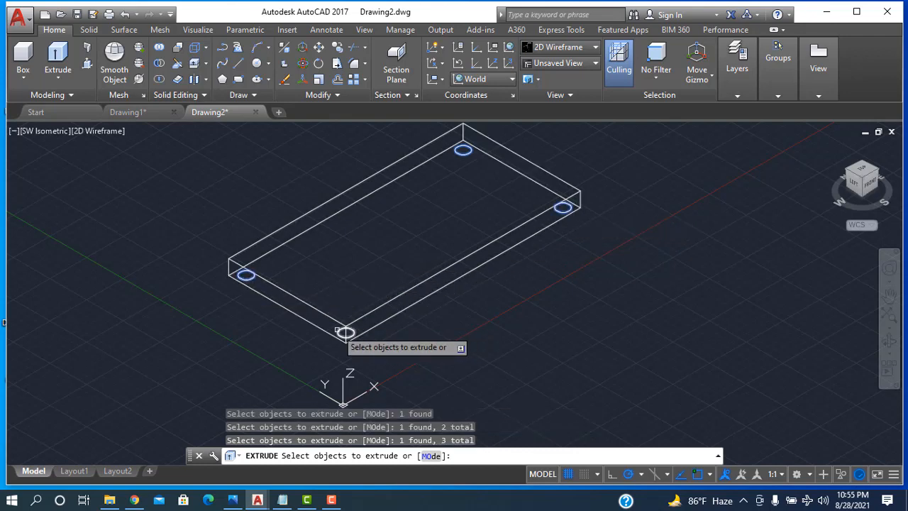
{"action": "left_click", "coordinate": [345, 332]}
{"action": "key", "text": "Return"}
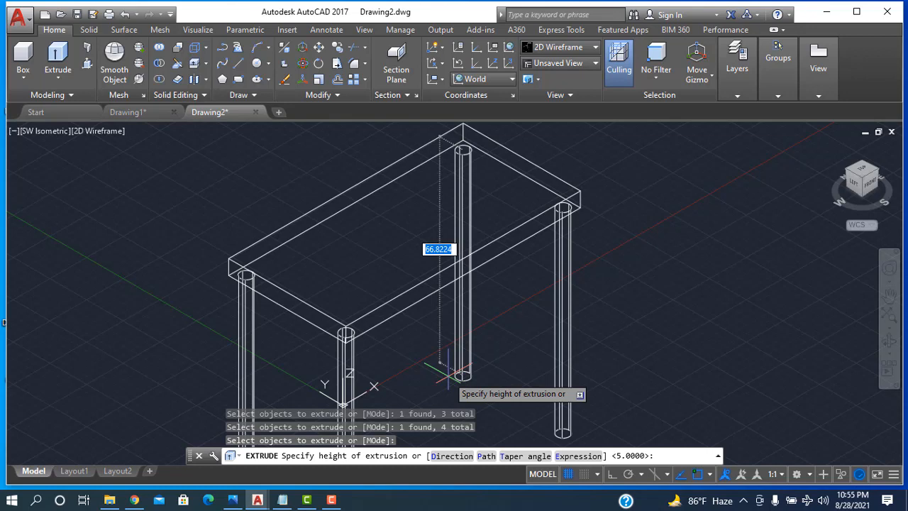
{"action": "type", "text": "40"}
{"action": "key", "text": "Return"}
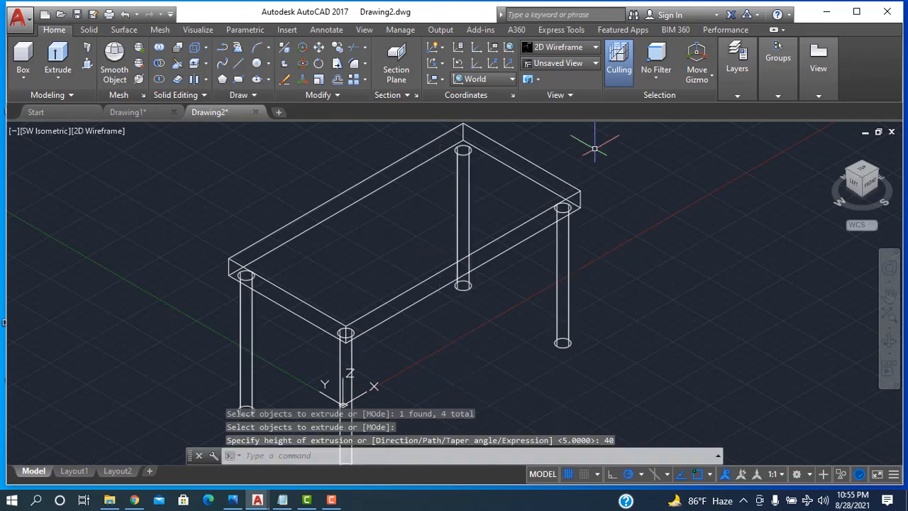
{"action": "scroll", "coordinate": [537, 227], "scroll_direction": "up", "scroll_amount": 4}
{"action": "scroll", "coordinate": [535, 234], "scroll_direction": "down", "scroll_amount": 6}
{"action": "scroll", "coordinate": [325, 285], "scroll_direction": "up", "scroll_amount": 2}
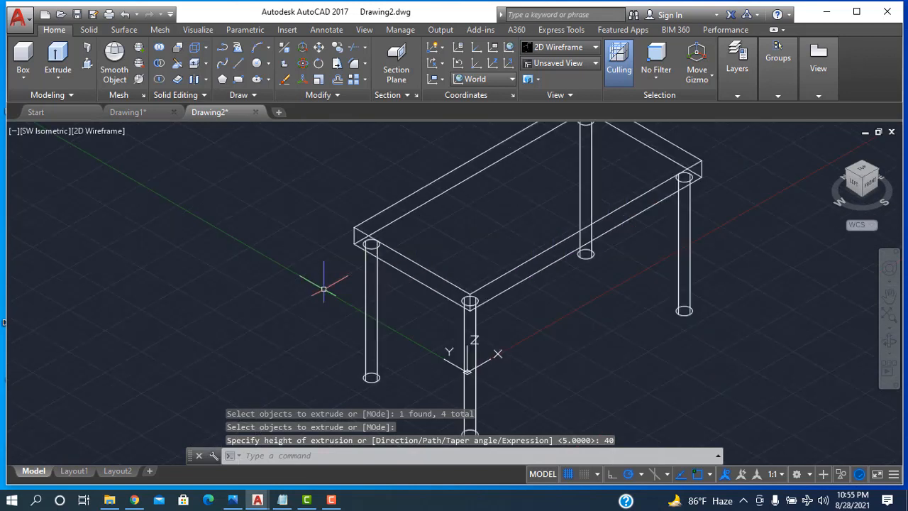
{"action": "scroll", "coordinate": [485, 229], "scroll_direction": "down", "scroll_amount": 2}
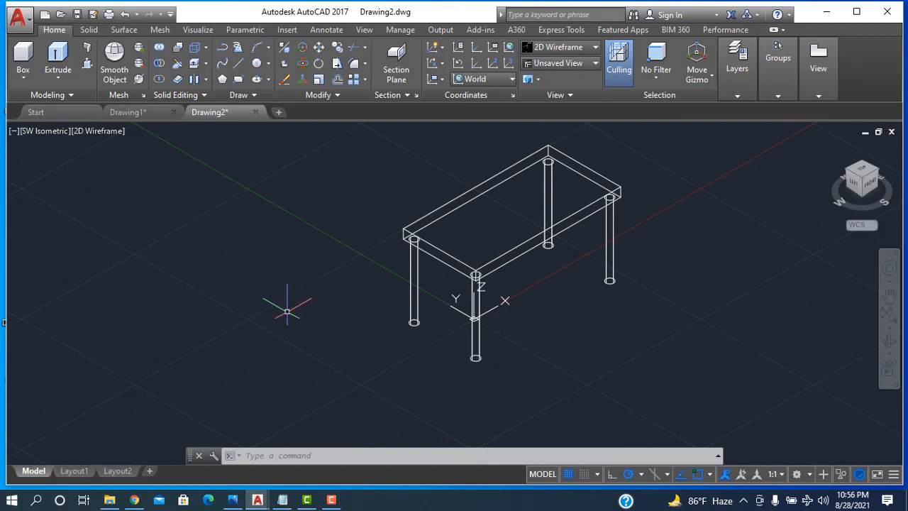
{"action": "type", "text": "LA"}
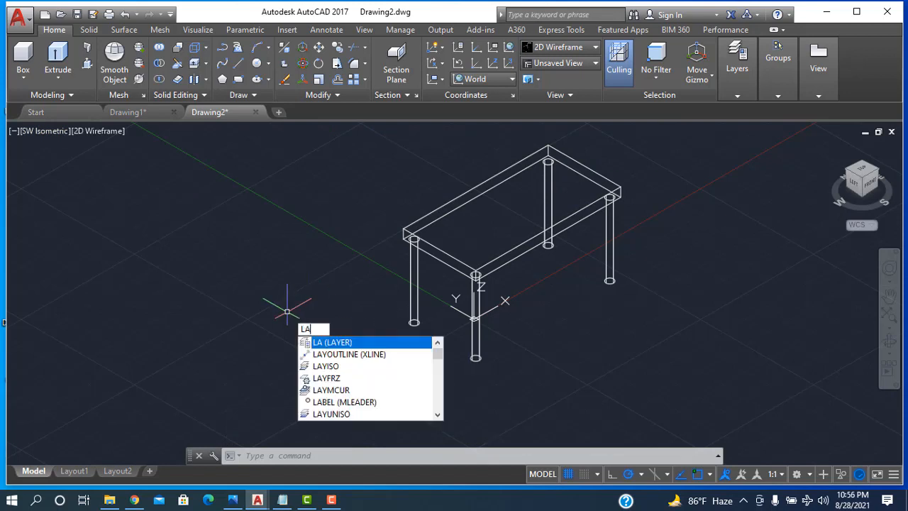
{"action": "type", "text": "yer"}
{"action": "key", "text": "Return"}
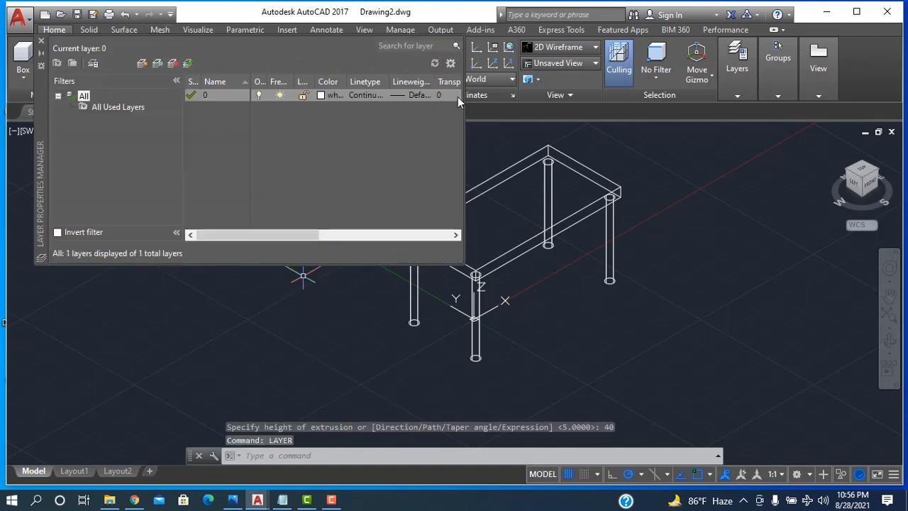
{"action": "left_click", "coordinate": [40, 44]}
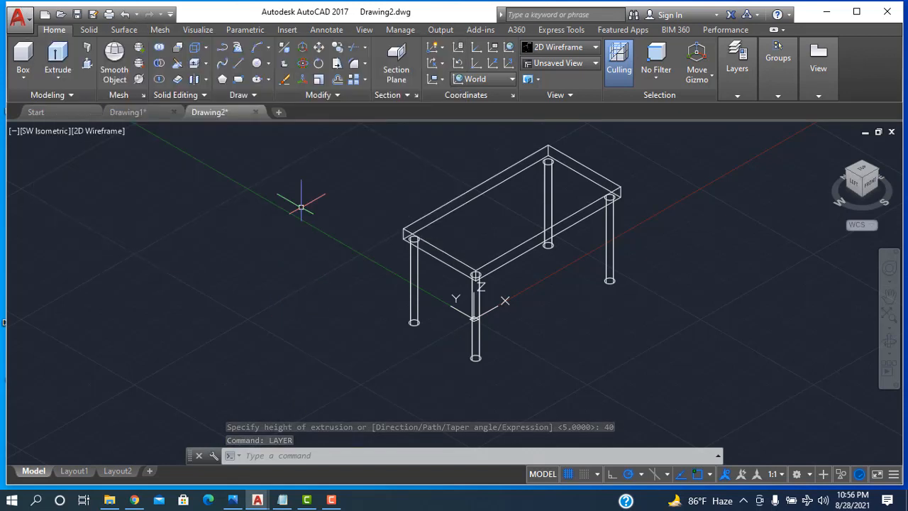
Change the viewport's visual style from 2D Wireframe to Realistic
{"action": "left_click", "coordinate": [106, 134]}
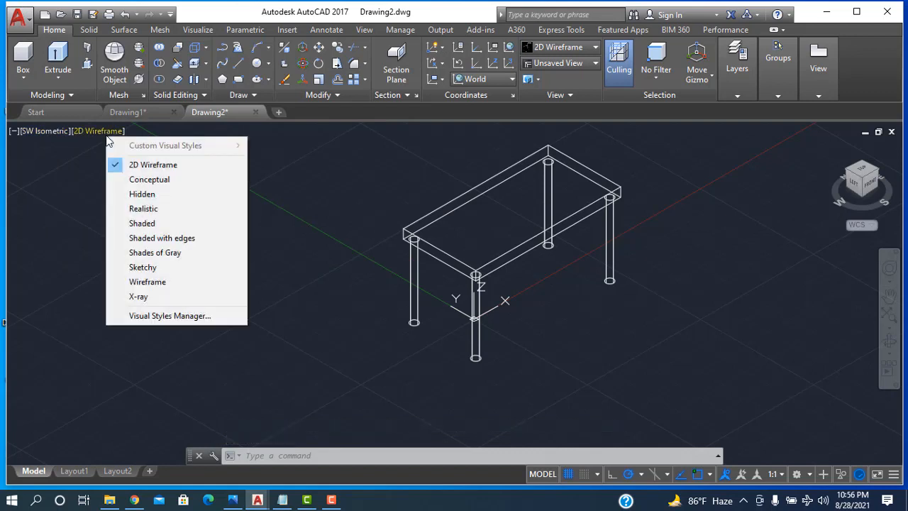
{"action": "left_click", "coordinate": [138, 208]}
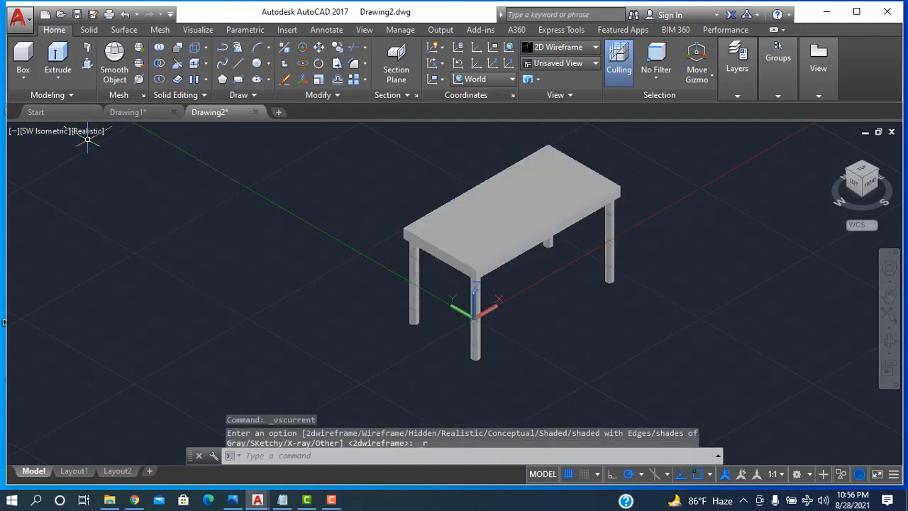
{"action": "scroll", "coordinate": [410, 266], "scroll_direction": "up", "scroll_amount": 3}
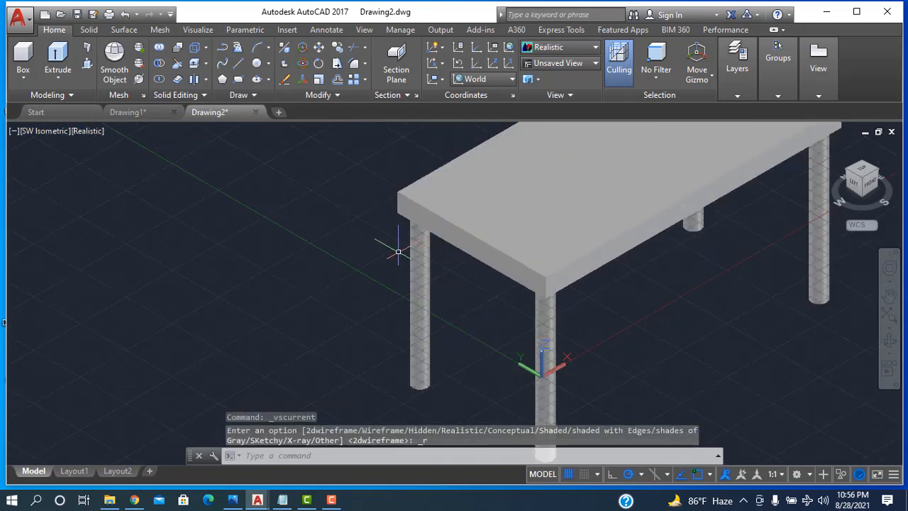
{"action": "scroll", "coordinate": [577, 198], "scroll_direction": "down", "scroll_amount": 5}
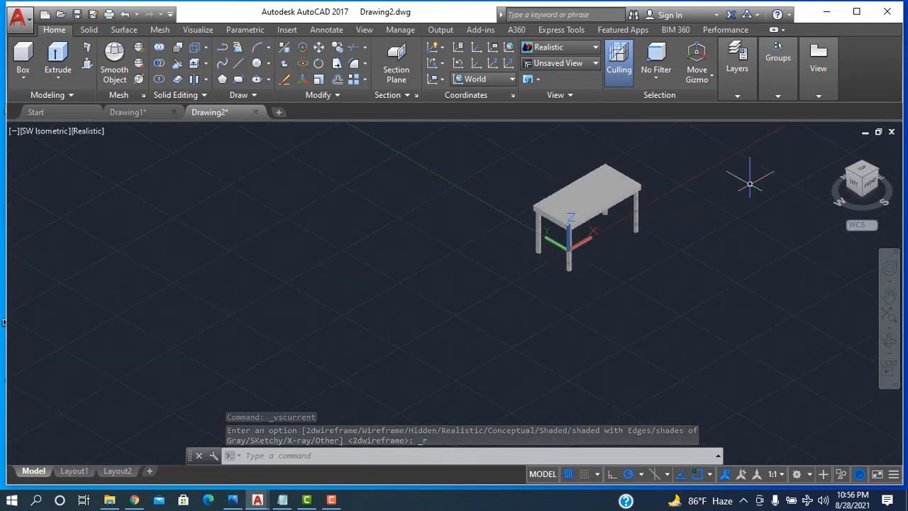
{"action": "scroll", "coordinate": [791, 185], "scroll_direction": "up", "scroll_amount": 2}
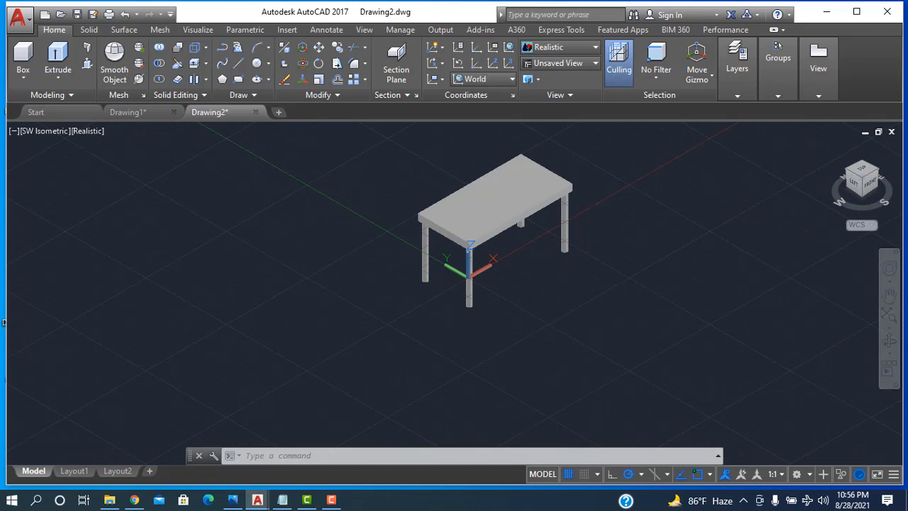
{"action": "middle_click_drag", "start_coordinate": [567, 342], "coordinate": [446, 340]}
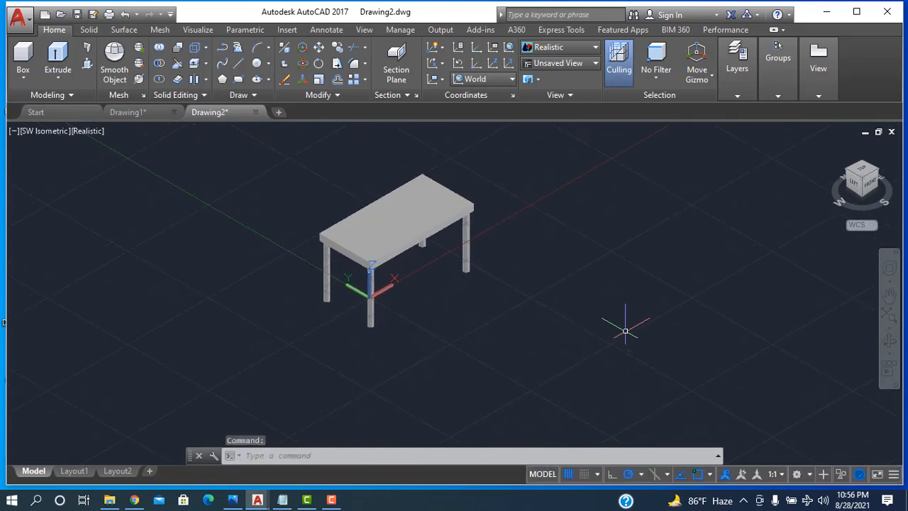
Orbit around the shaded table with 3D Orbit and inspect the tabletop and legs up close
{"action": "type", "text": "or"}
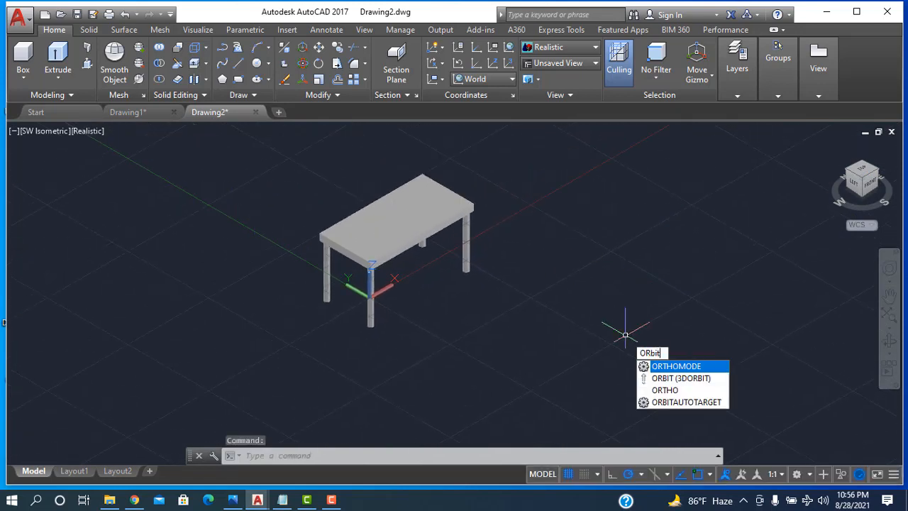
{"action": "type", "text": "bit"}
{"action": "key", "text": "Return"}
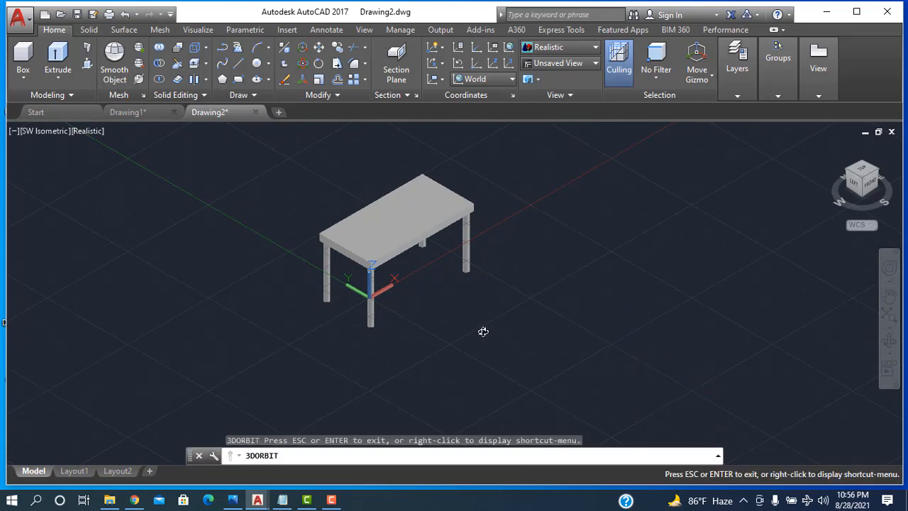
{"action": "left_click_drag", "start_coordinate": [483, 331], "coordinate": [428, 223]}
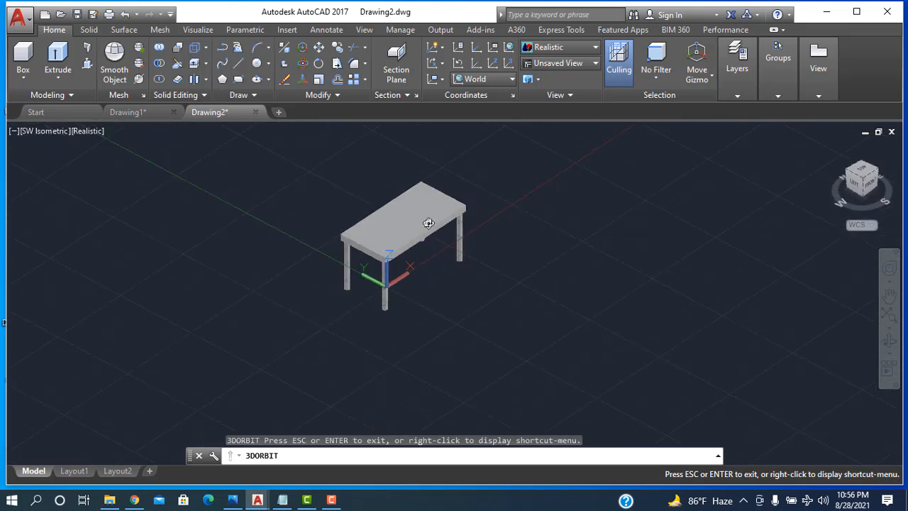
{"action": "scroll", "coordinate": [357, 220], "scroll_direction": "up", "scroll_amount": 5}
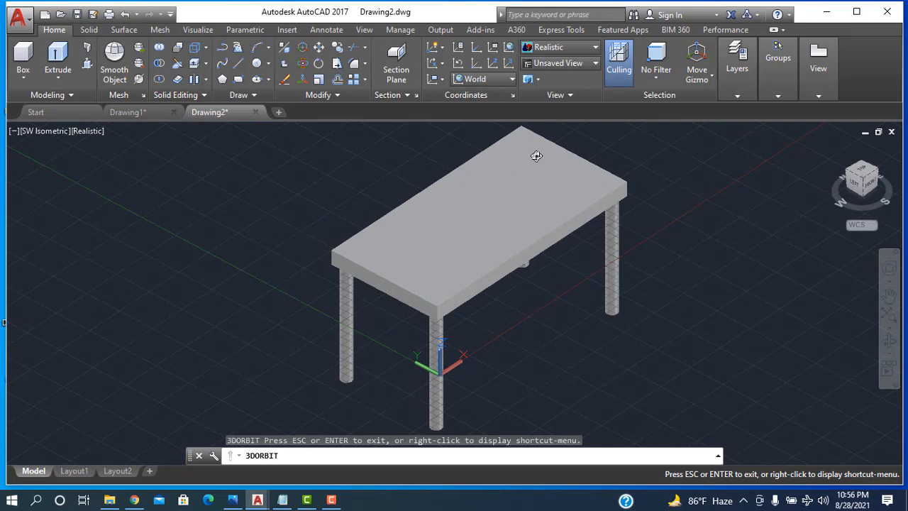
{"action": "scroll", "coordinate": [546, 135], "scroll_direction": "down", "scroll_amount": 1}
{"action": "scroll", "coordinate": [549, 126], "scroll_direction": "up", "scroll_amount": 1}
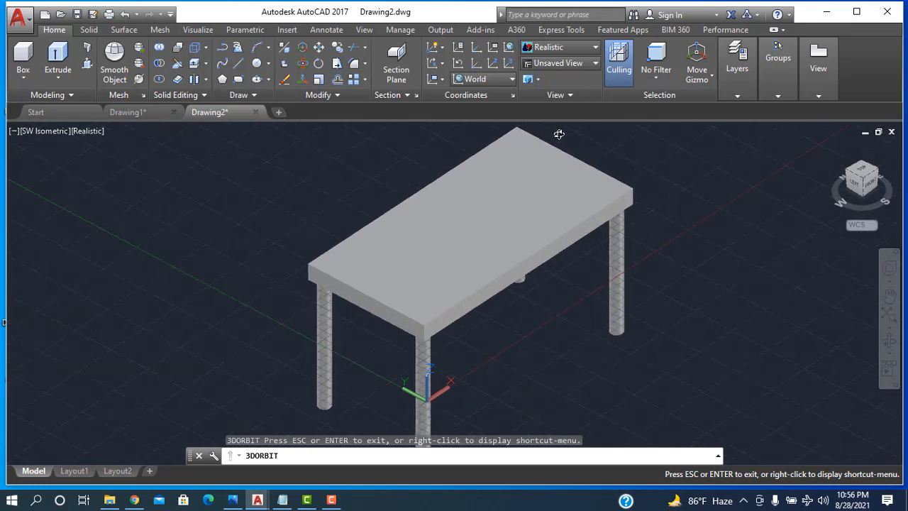
{"action": "scroll", "coordinate": [549, 126], "scroll_direction": "up", "scroll_amount": 1}
{"action": "key", "text": "Escape"}
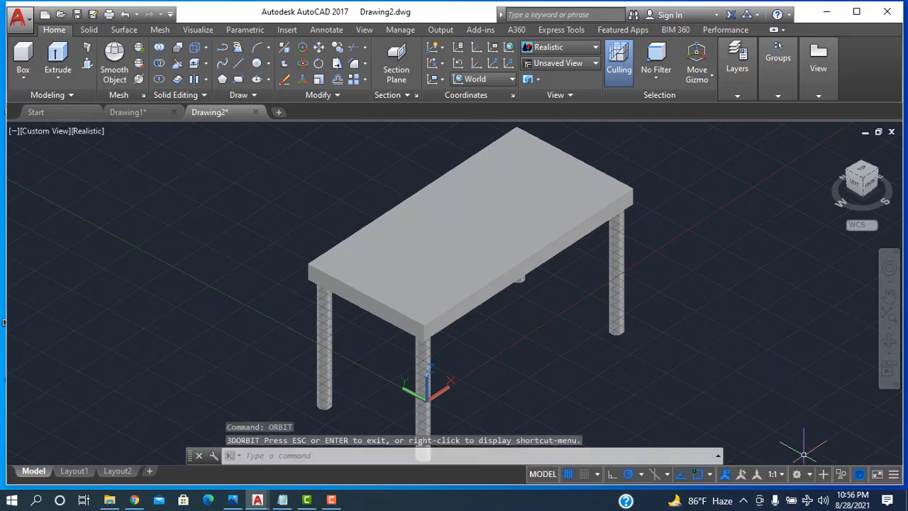
Switch the workspace to Drafting & Annotation
{"action": "left_click", "coordinate": [807, 476]}
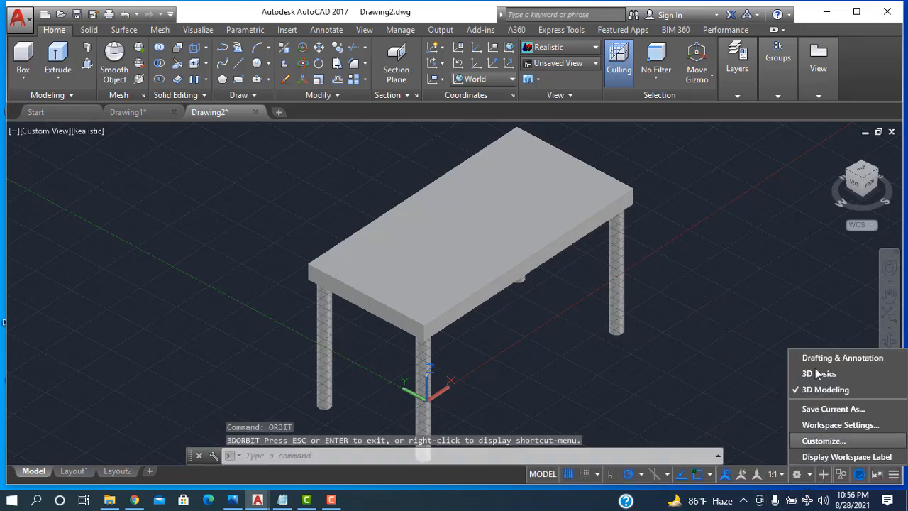
{"action": "left_click", "coordinate": [817, 357]}
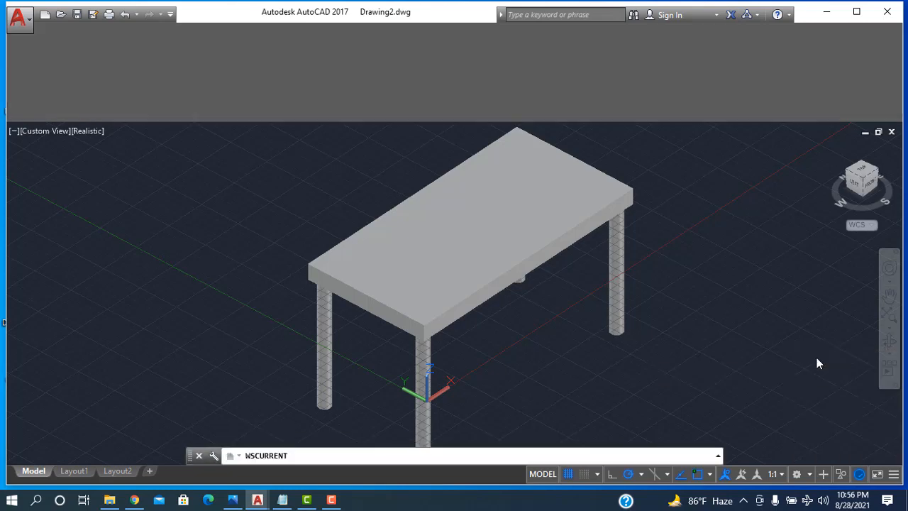
{"action": "key", "text": "Return"}
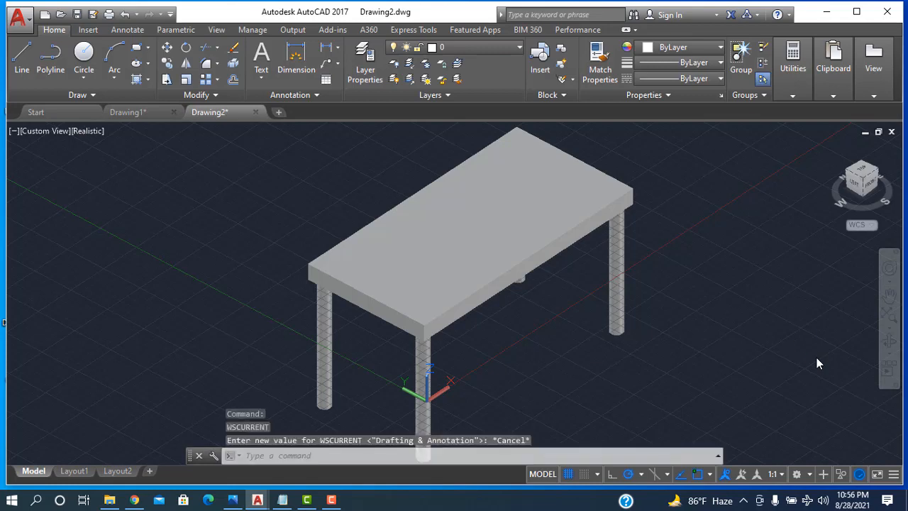
{"action": "key", "text": "Escape"}
Create a new layer named "table" in the Layer Properties Manager
{"action": "left_click", "coordinate": [518, 48]}
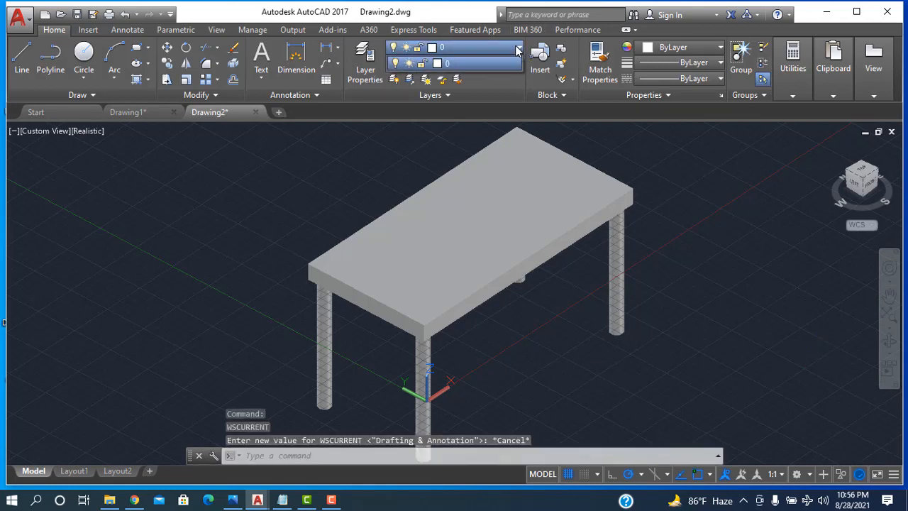
{"action": "left_click", "coordinate": [667, 302]}
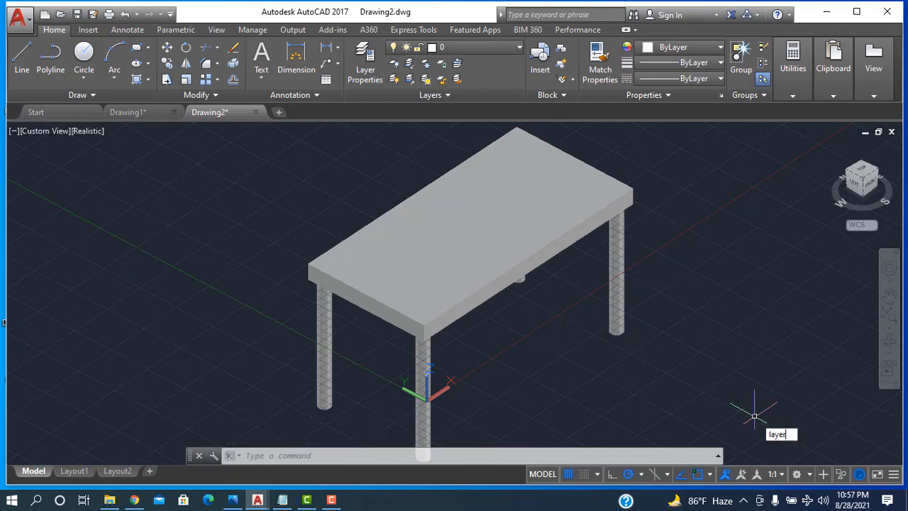
{"action": "key", "text": "Return"}
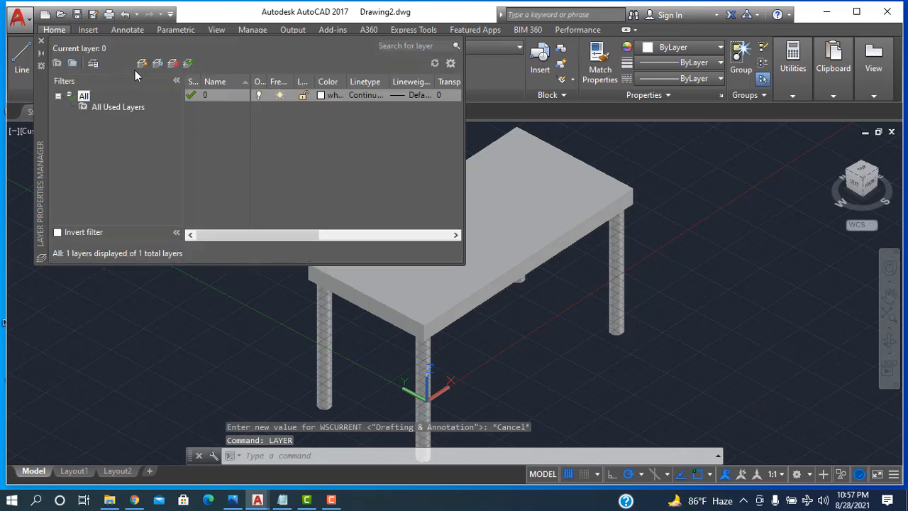
{"action": "left_click", "coordinate": [141, 64]}
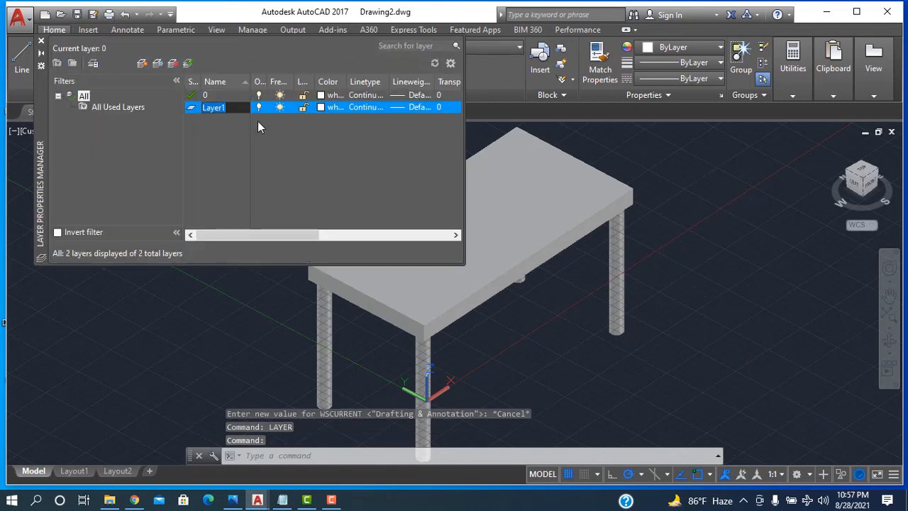
{"action": "type", "text": "table"}
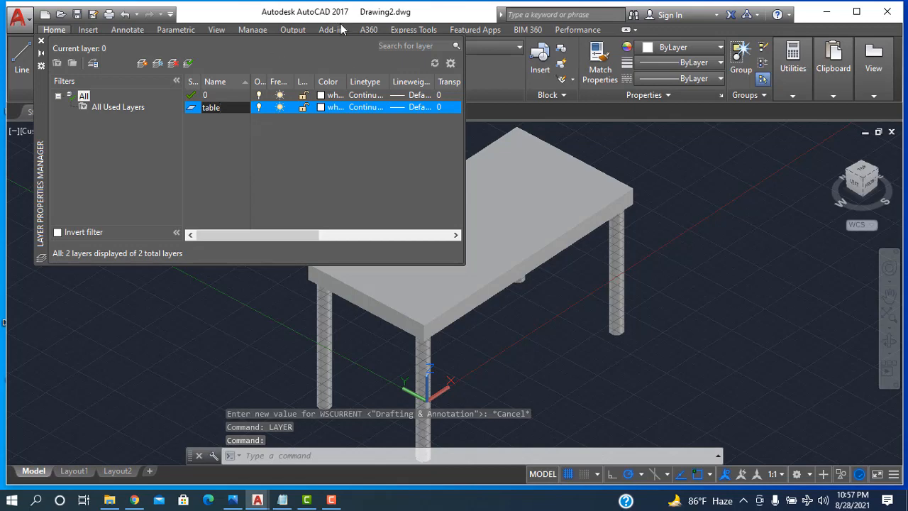
Set the color of the "table" layer to green
{"action": "left_click", "coordinate": [326, 107]}
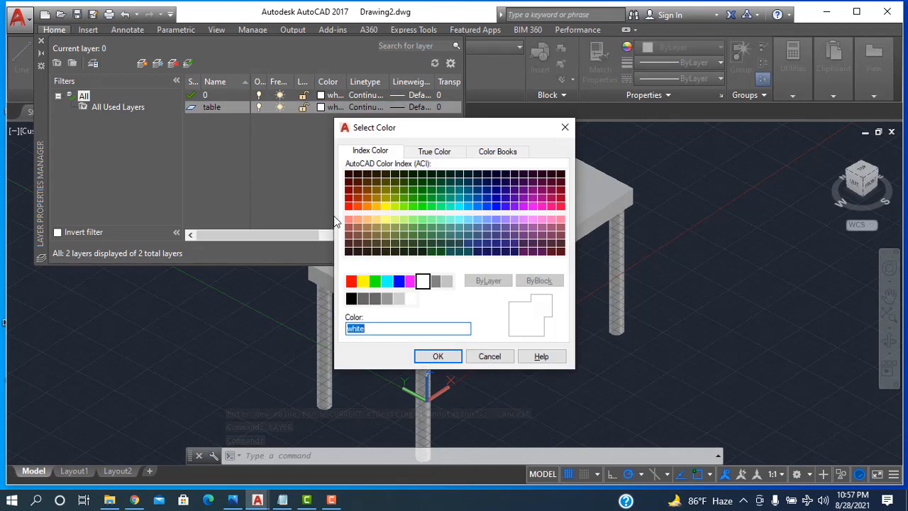
{"action": "left_click", "coordinate": [375, 281]}
{"action": "left_click", "coordinate": [437, 356]}
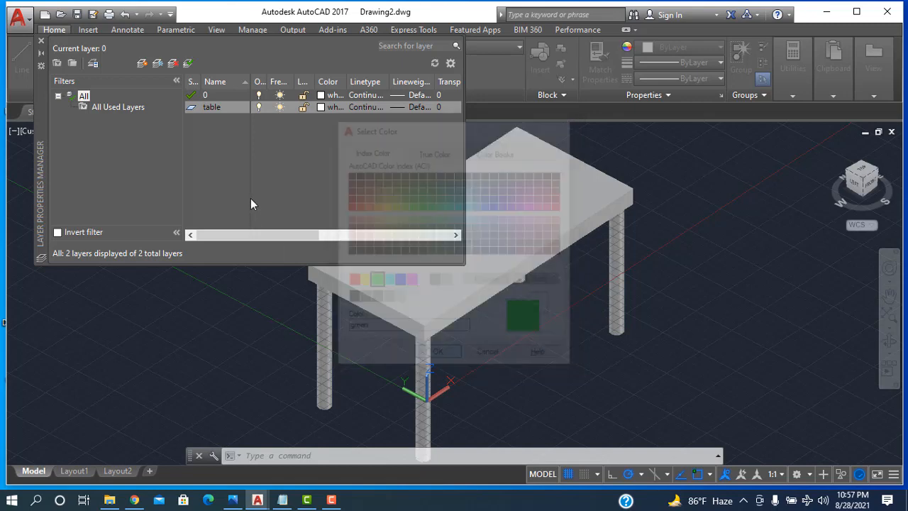
Create a new layer named "legs", set its color to red, and close the Layer Properties Manager
{"action": "left_click", "coordinate": [141, 64]}
{"action": "type", "text": "legs"}
{"action": "key", "text": "Return"}
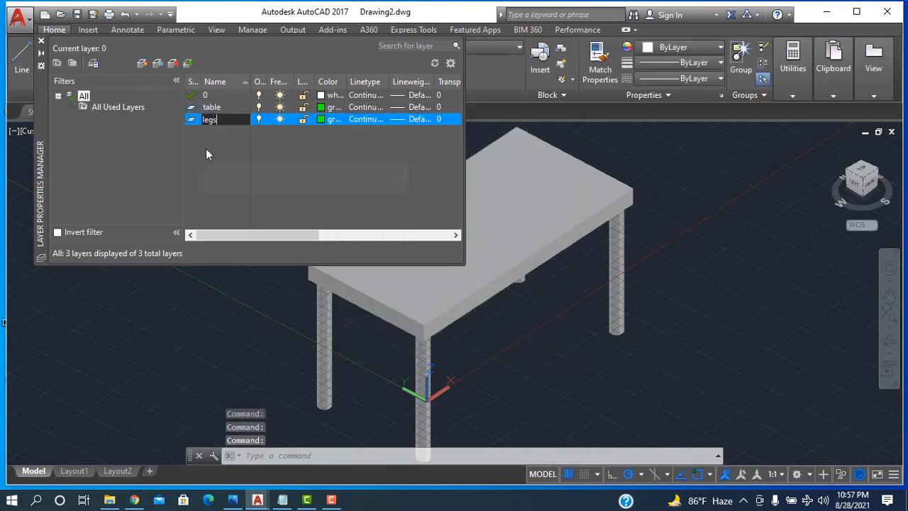
{"action": "left_click", "coordinate": [320, 120]}
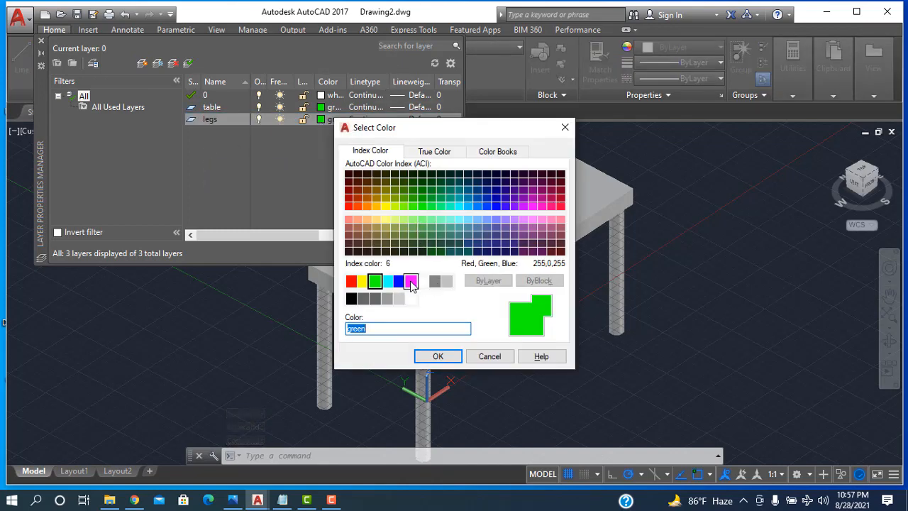
{"action": "left_click", "coordinate": [350, 281]}
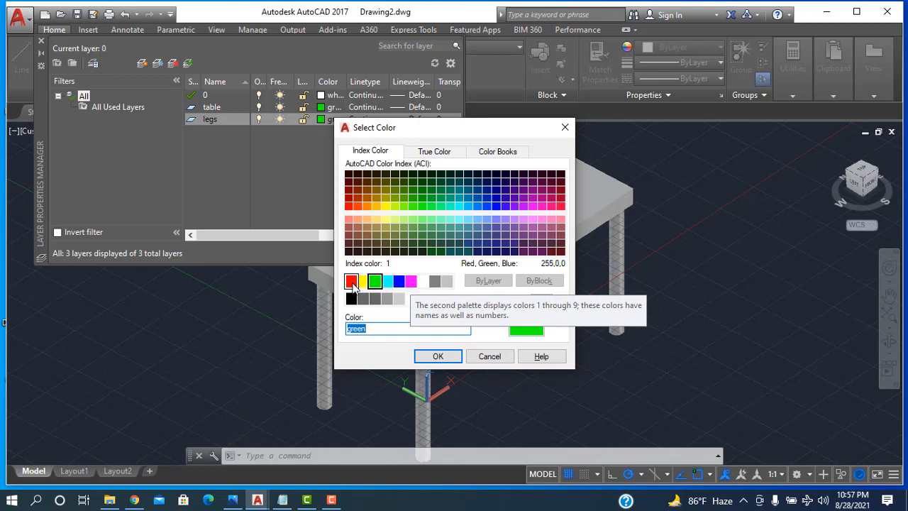
{"action": "left_click", "coordinate": [434, 355]}
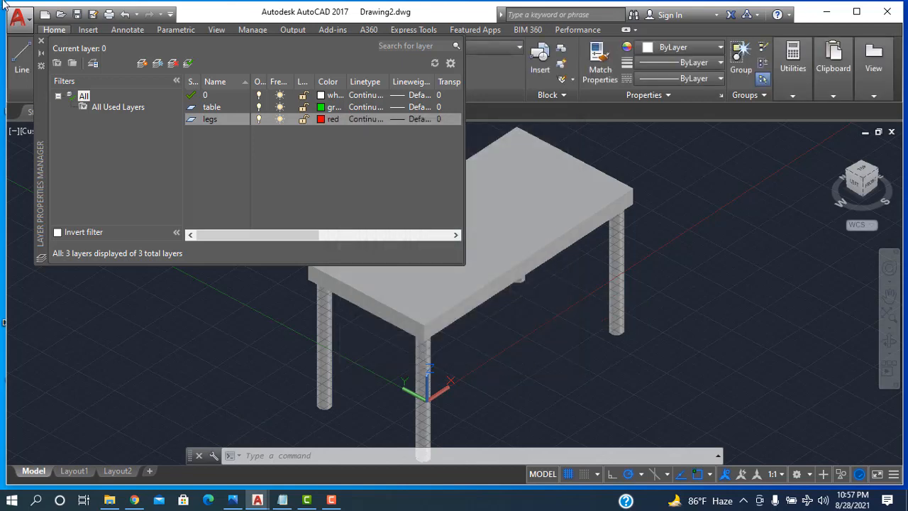
{"action": "left_click", "coordinate": [41, 42]}
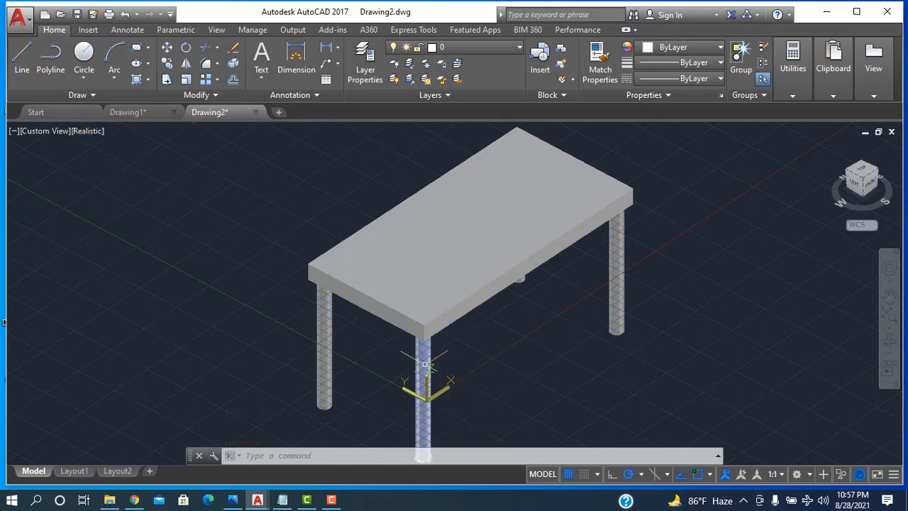
Move the tabletop solid from layer 0 to the "table" layer and clear the selection
{"action": "middle_click_drag", "start_coordinate": [741, 316], "coordinate": [705, 291]}
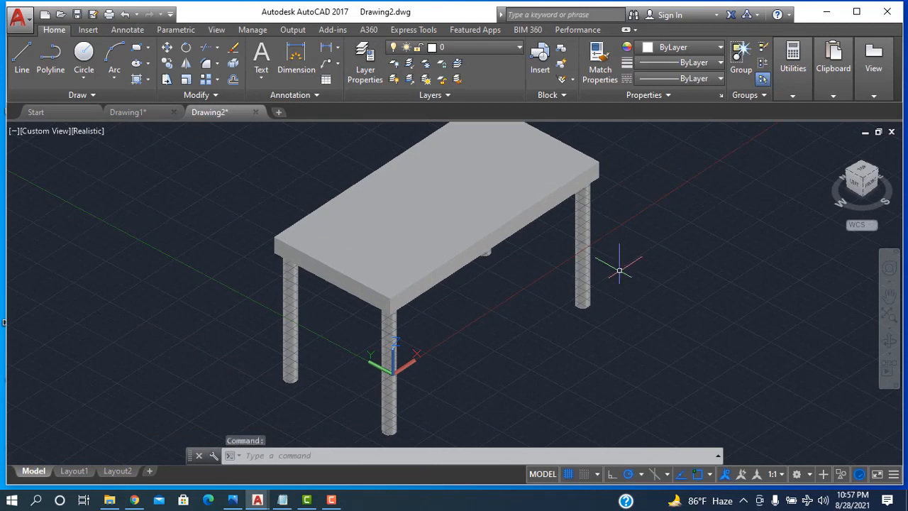
{"action": "left_click", "coordinate": [421, 198]}
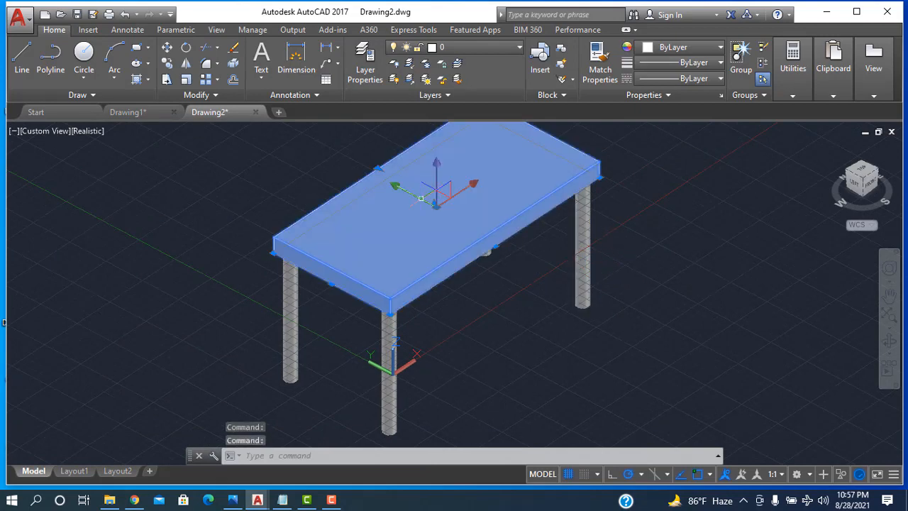
{"action": "left_click", "coordinate": [522, 48]}
{"action": "left_click", "coordinate": [484, 99]}
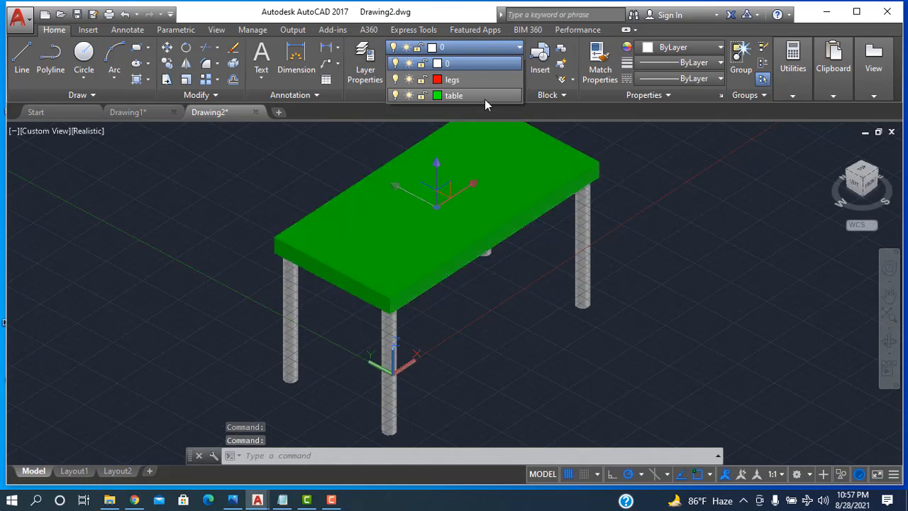
{"action": "left_click", "coordinate": [479, 98]}
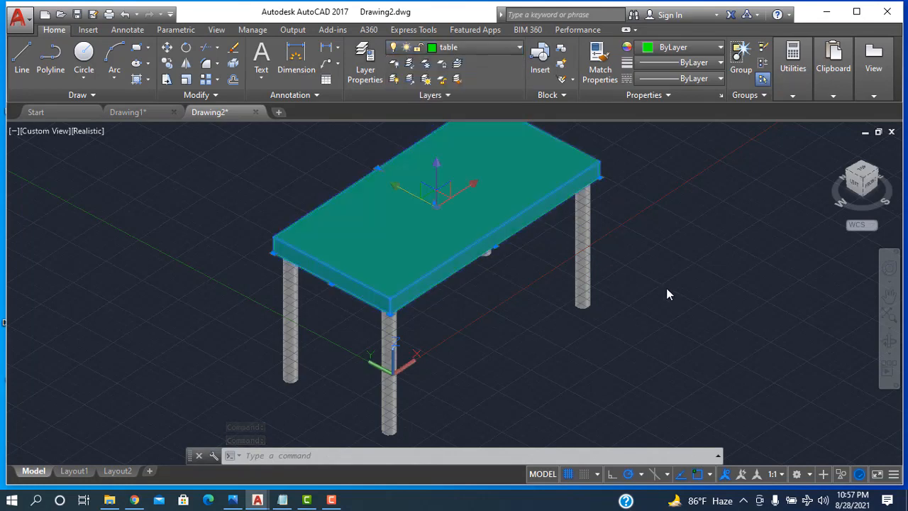
{"action": "key", "text": "Escape"}
Assign all four table legs to the "legs" layer and clear the selection
{"action": "left_click", "coordinate": [586, 259]}
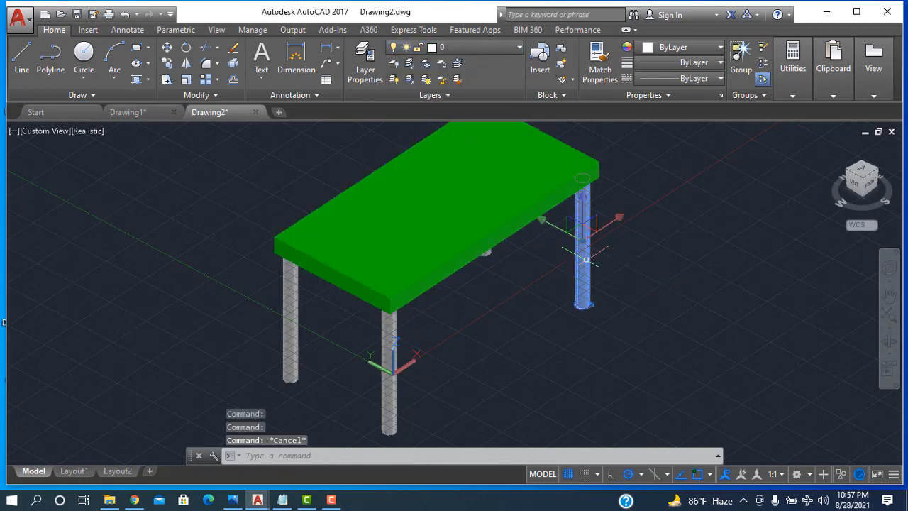
{"action": "left_click", "coordinate": [383, 341]}
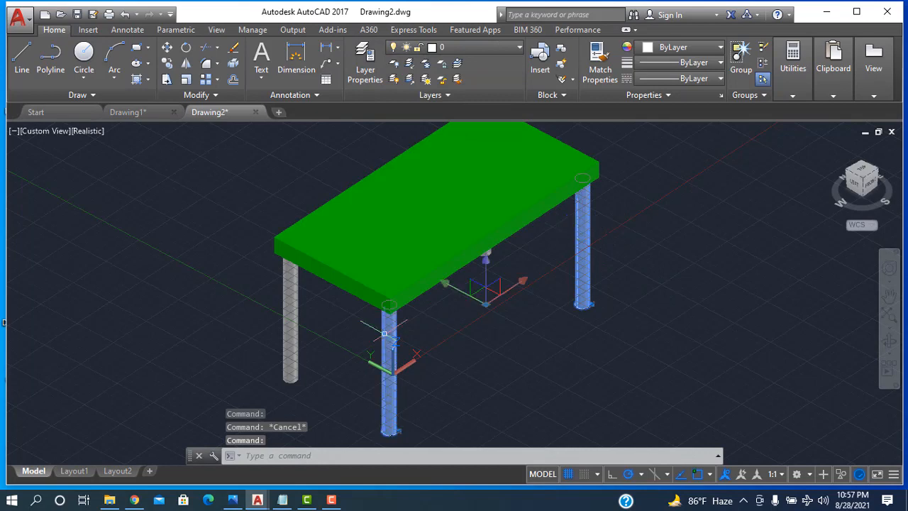
{"action": "left_click", "coordinate": [290, 318]}
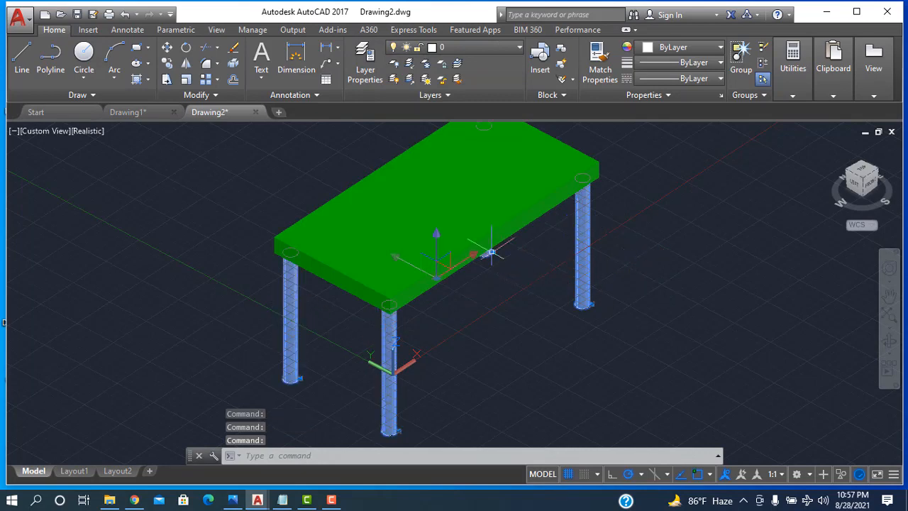
{"action": "left_click", "coordinate": [494, 47]}
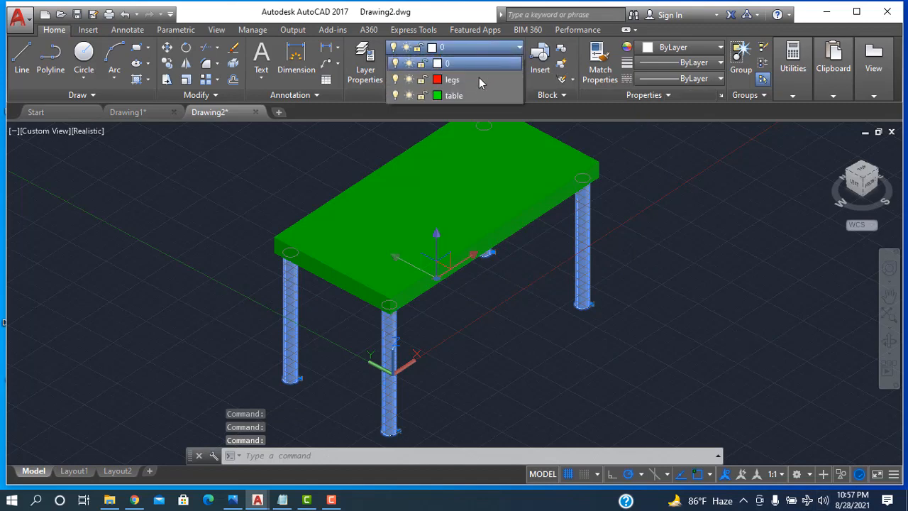
{"action": "left_click", "coordinate": [477, 80]}
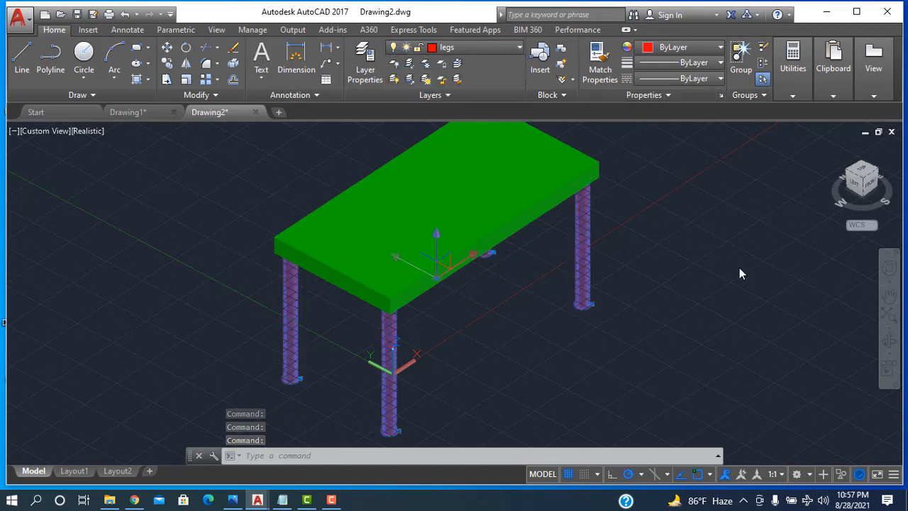
{"action": "key", "text": "Escape"}
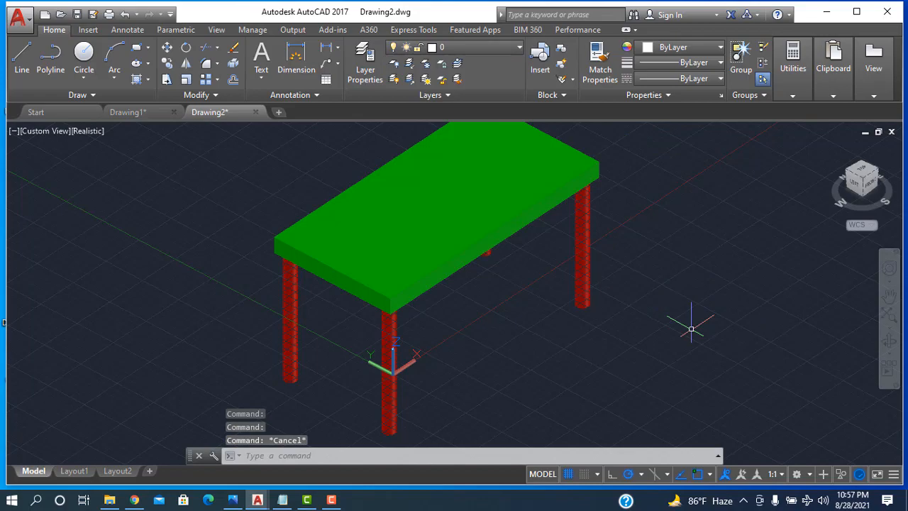
Orbit around the colored table with 3D Orbit to inspect the tabletop and legs from the front side
{"action": "type", "text": "orbit"}
{"action": "key", "text": "Return"}
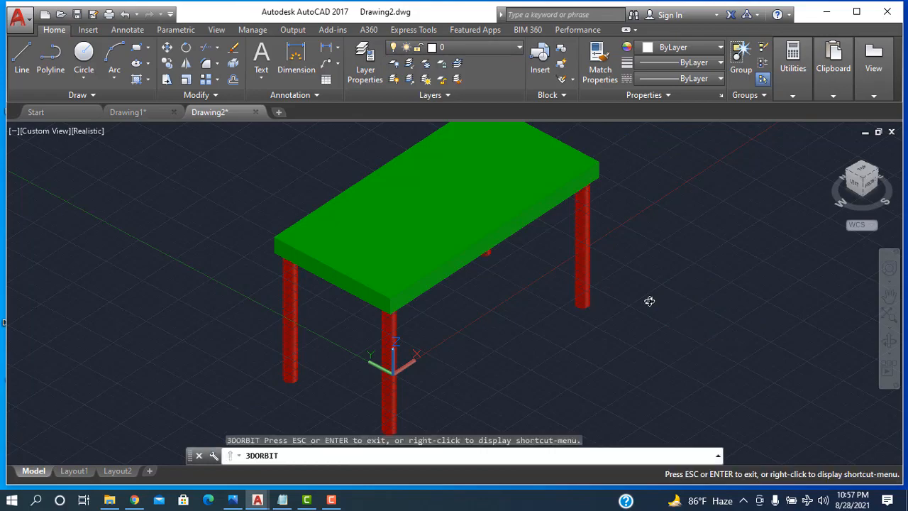
{"action": "left_click_drag", "start_coordinate": [648, 302], "coordinate": [595, 315]}
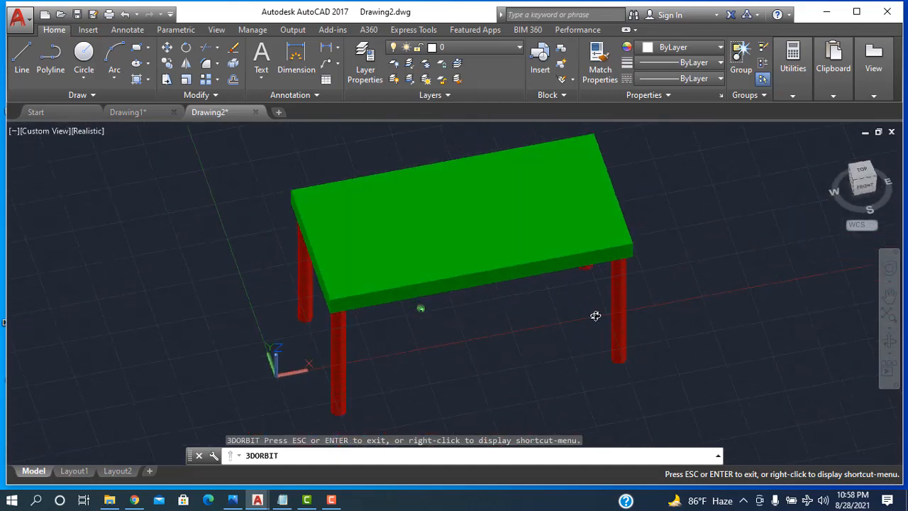
{"action": "left_click_drag", "start_coordinate": [545, 183], "coordinate": [636, 275]}
{"action": "key", "text": "Escape"}
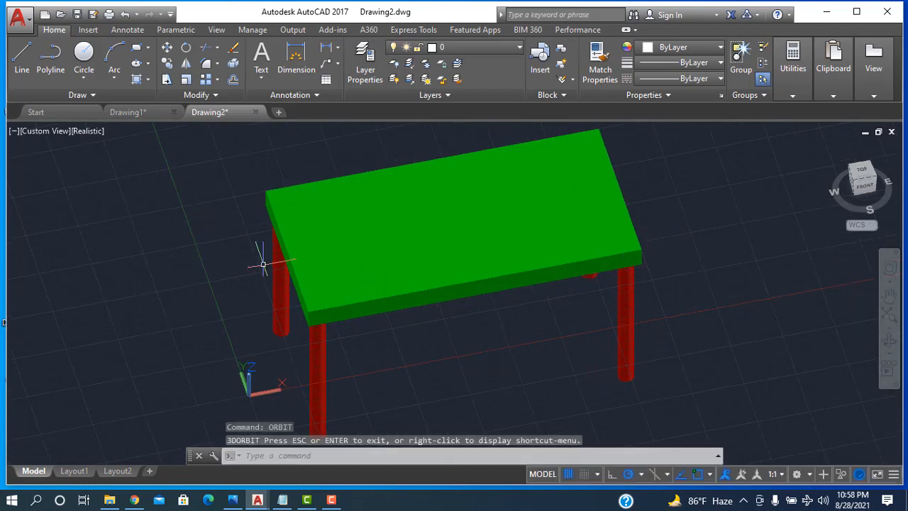
{"action": "mouse_move", "coordinate": [669, 365]}
{"action": "left_mouse_down"}
{"action": "mouse_move", "coordinate": [669, 310]}
{"action": "mouse_move", "coordinate": [715, 336]}
{"action": "left_mouse_up"}
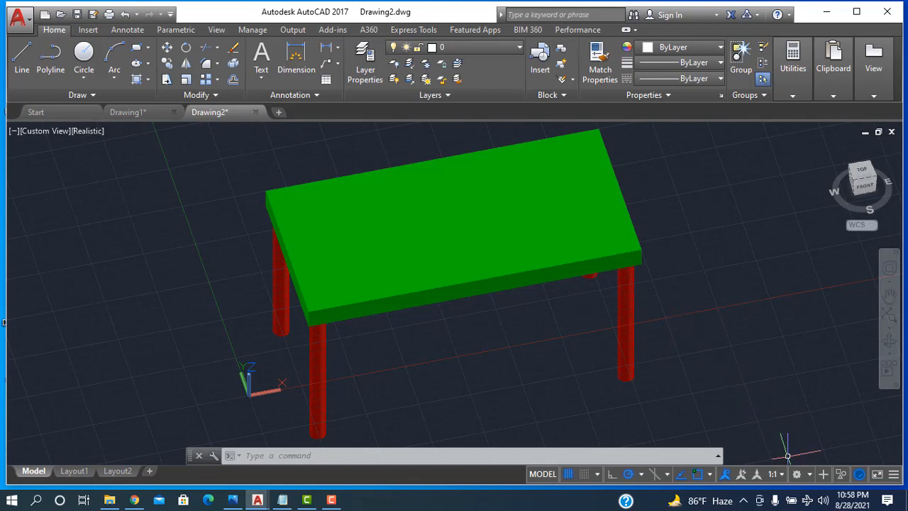
{"action": "left_click", "coordinate": [333, 500]}
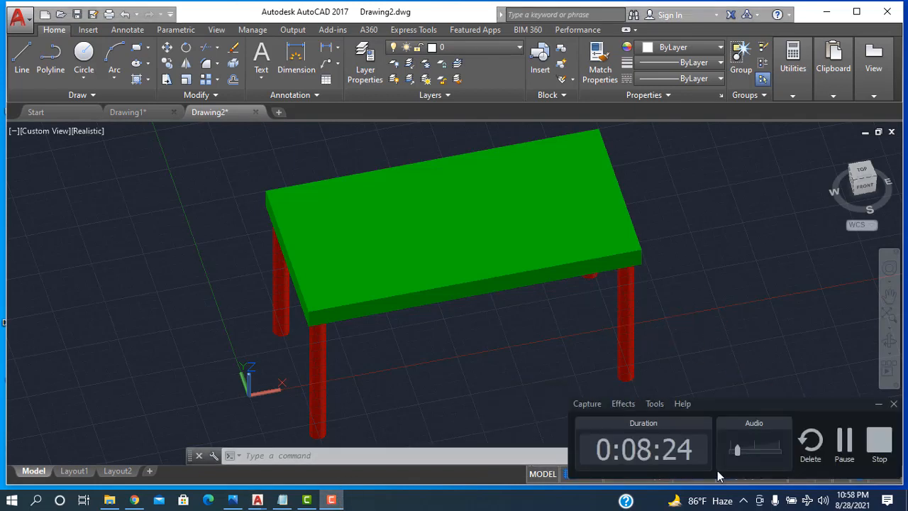